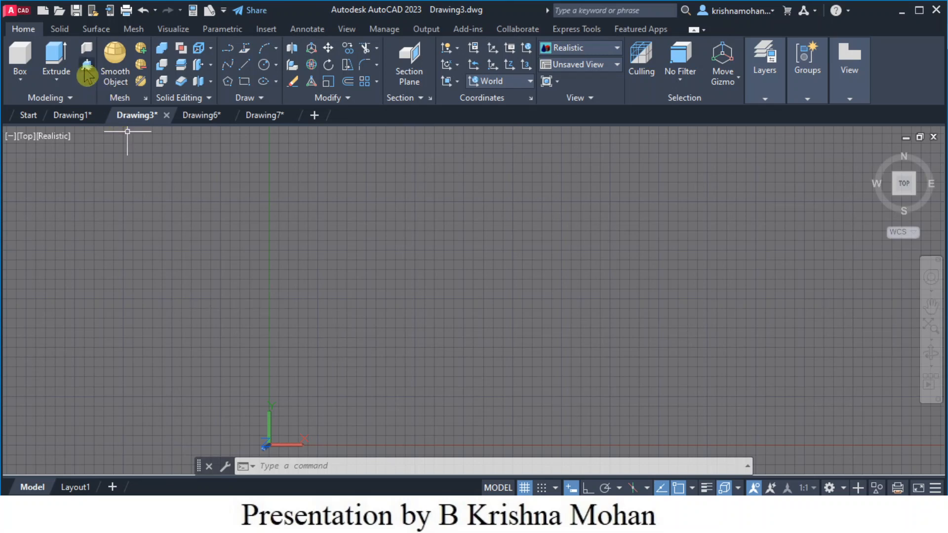
# - Draw a circle of radius 25 in the top view, away from the origin
pyautogui.click(262, 81)
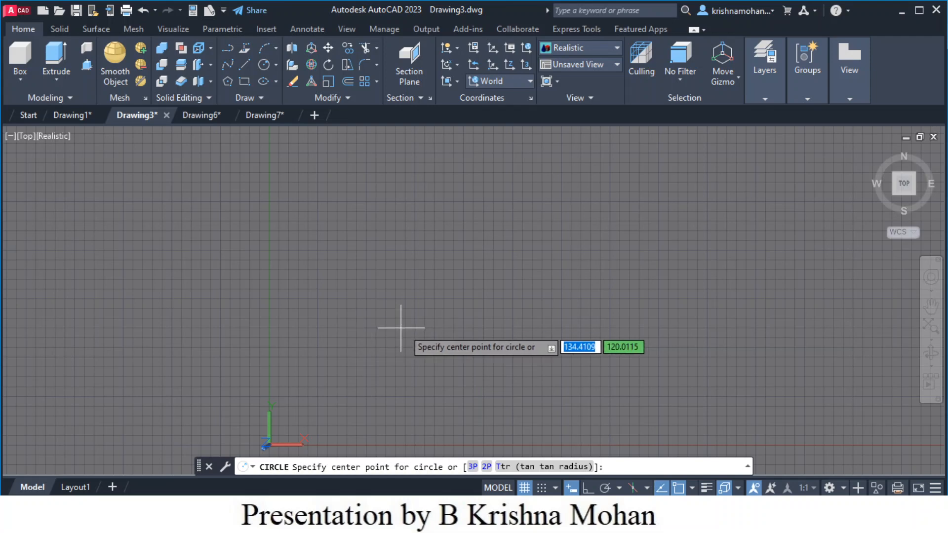
pyautogui.click(434, 327)
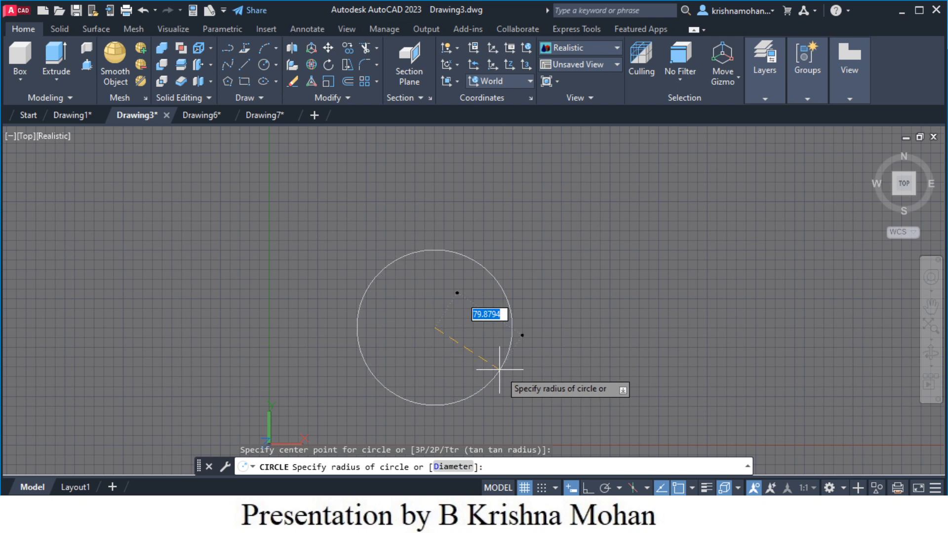
pyautogui.write('25')
pyautogui.press('Return')
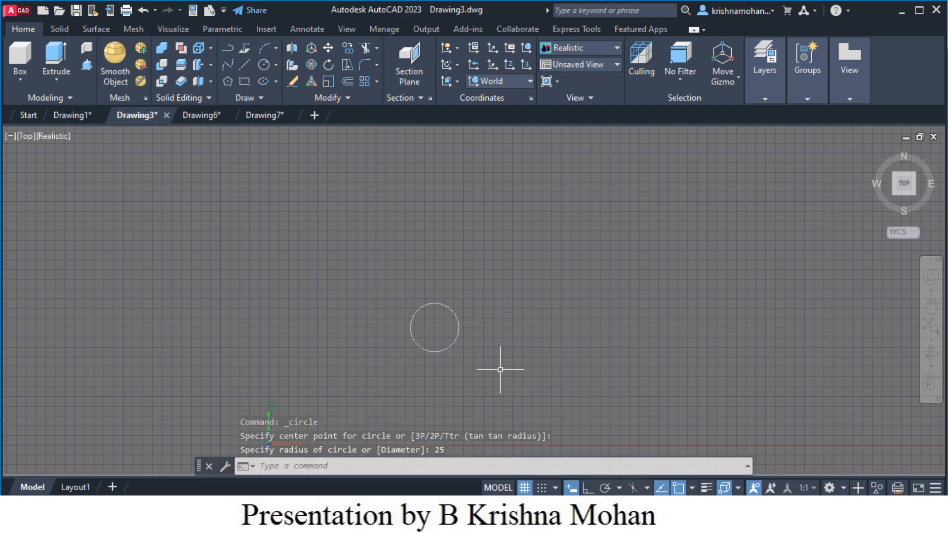
# - With ortho on, draw connected lines from the circle's top quadrant: 75 in +X, 50 in -Y and 75 back to the bottom quadrant
pyautogui.scroll(3, 453, 334)
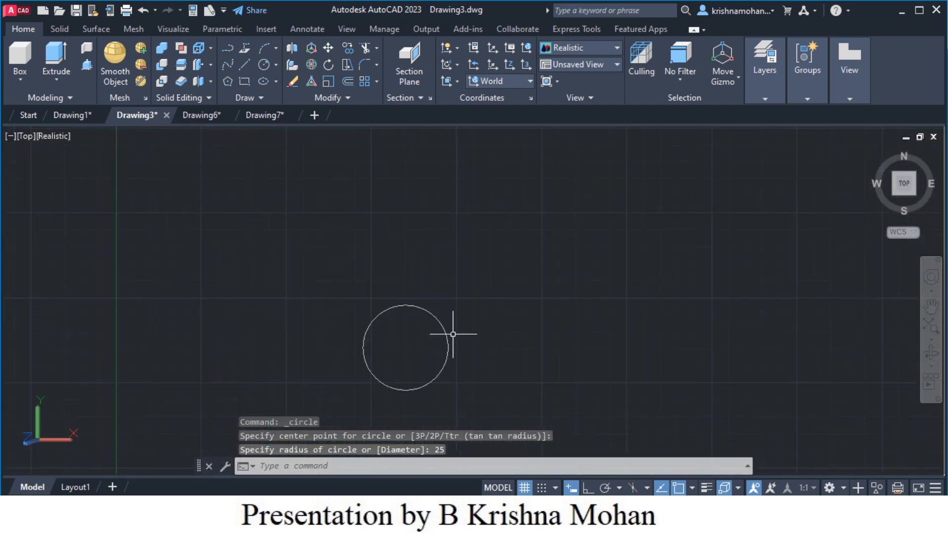
pyautogui.moveTo(495, 360); pyautogui.dragTo(452, 284, button='middle')
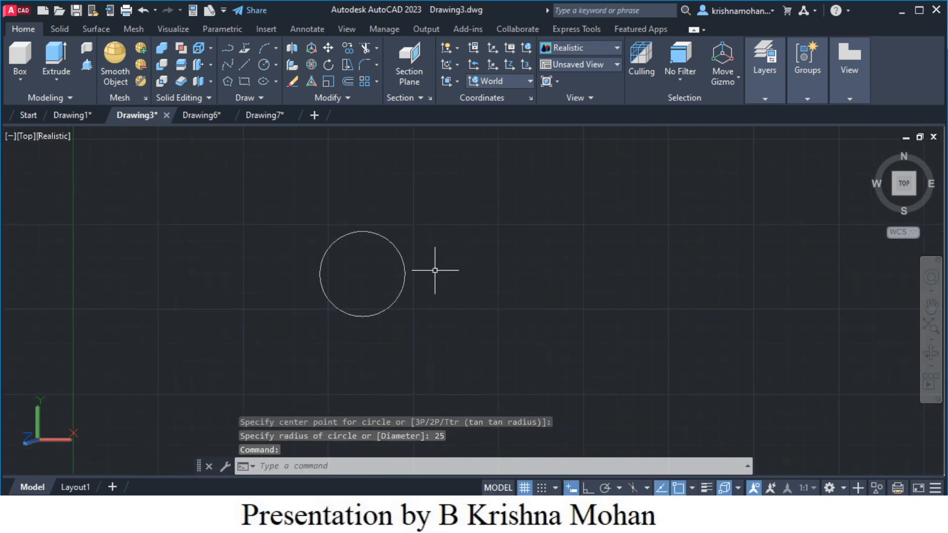
pyautogui.click(243, 73)
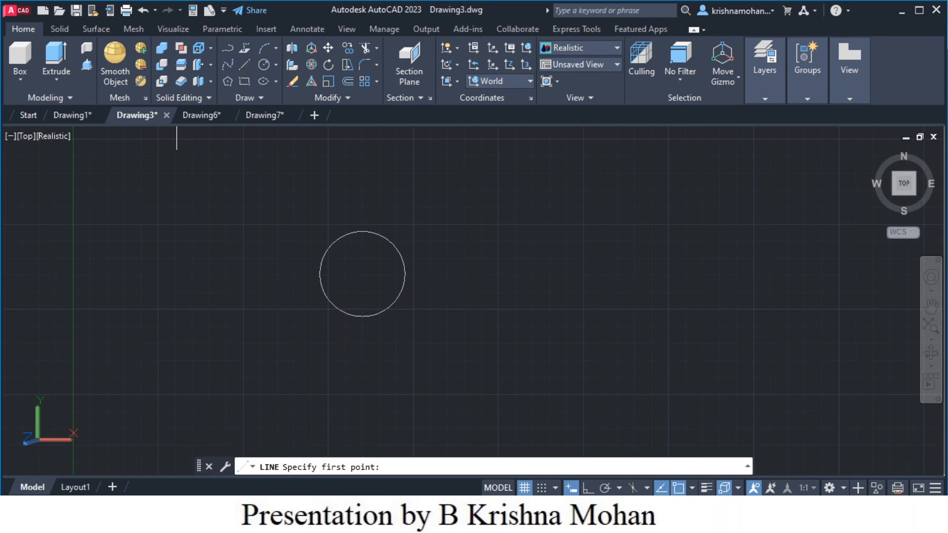
pyautogui.click(361, 230)
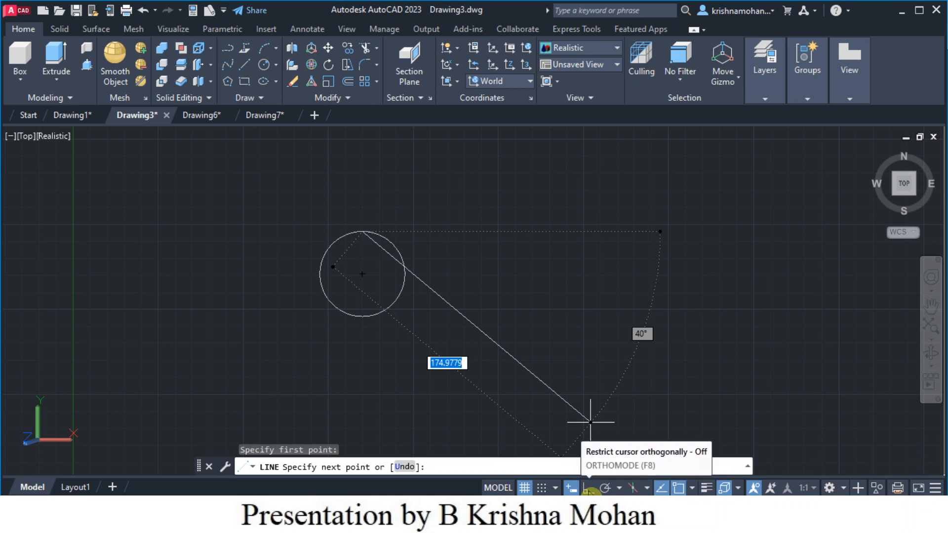
pyautogui.click(588, 489)
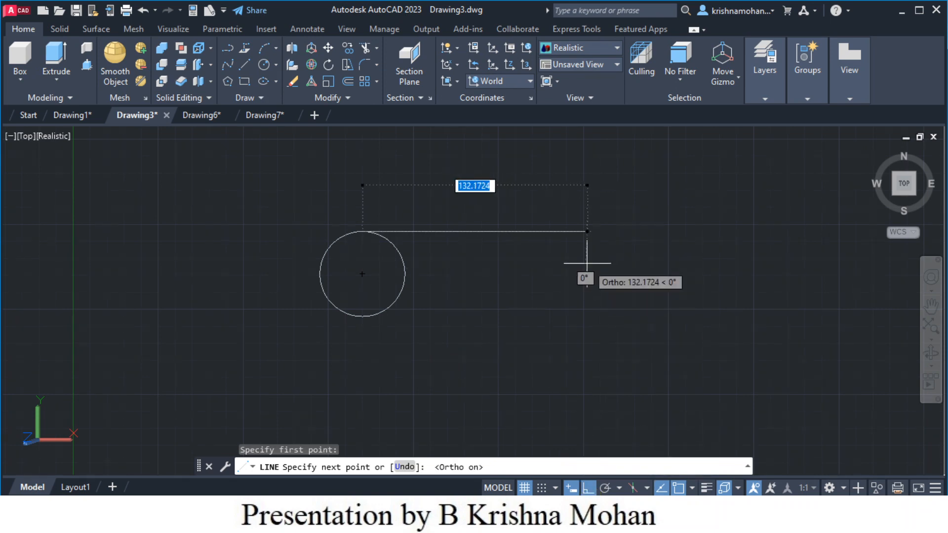
pyautogui.write('75')
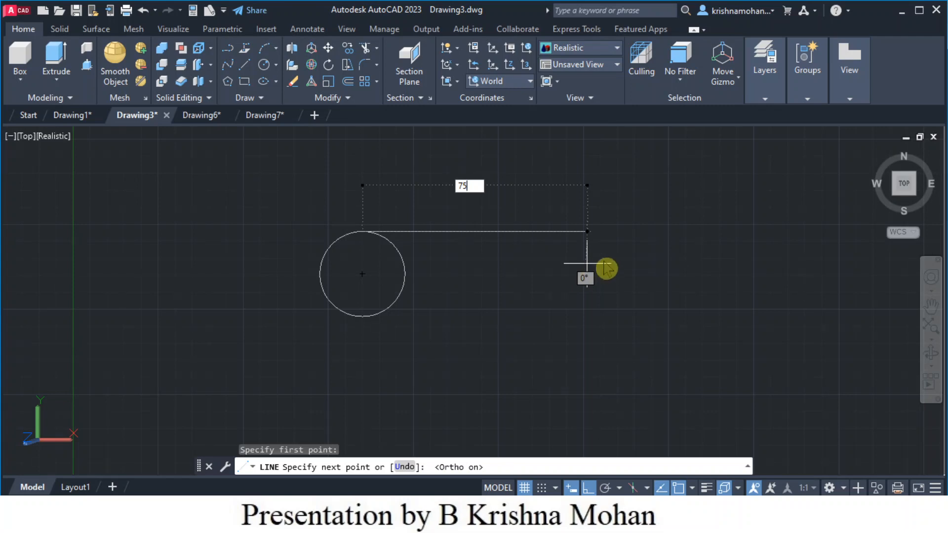
pyautogui.press('Return')
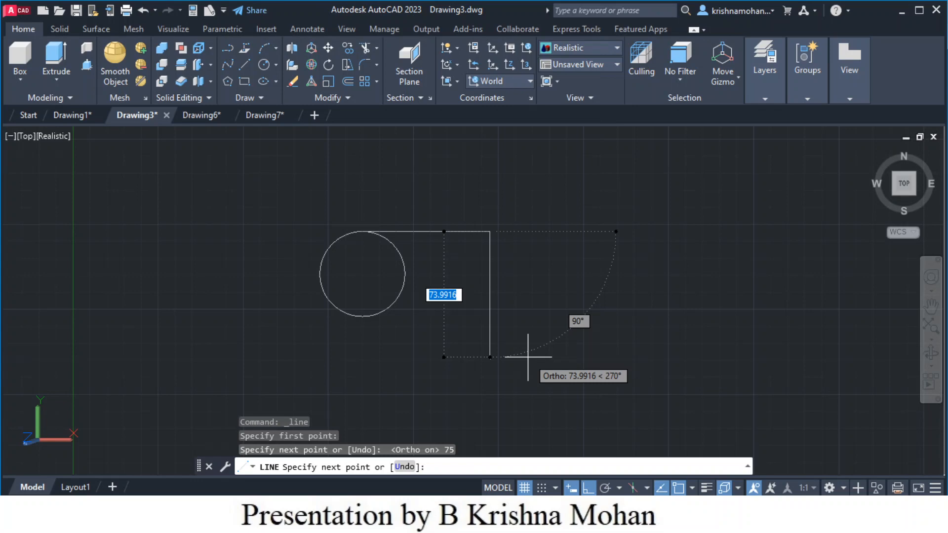
pyautogui.write('5')
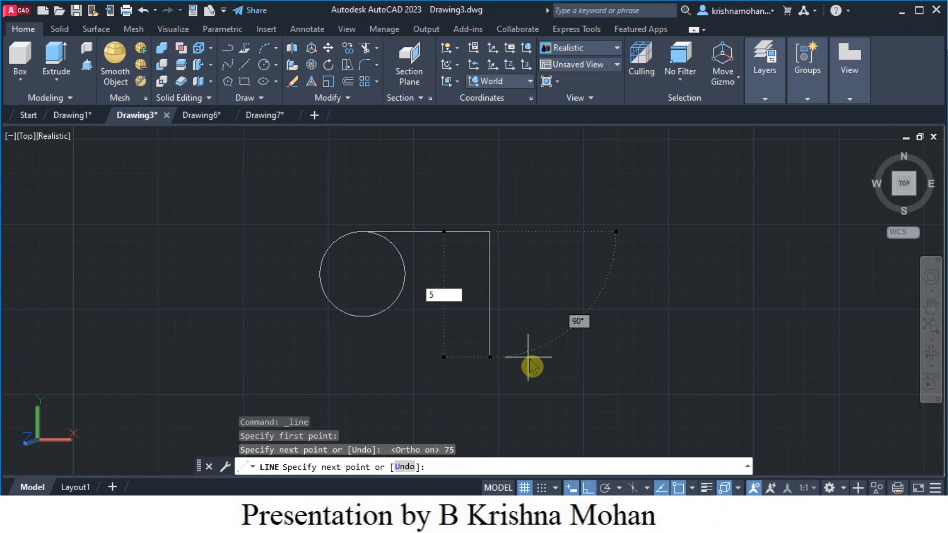
pyautogui.press('Return')
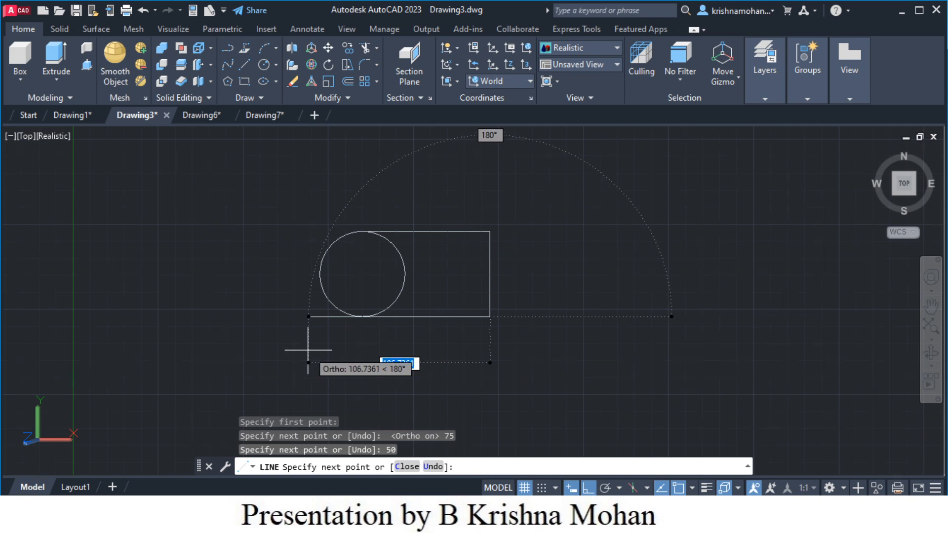
pyautogui.write('75')
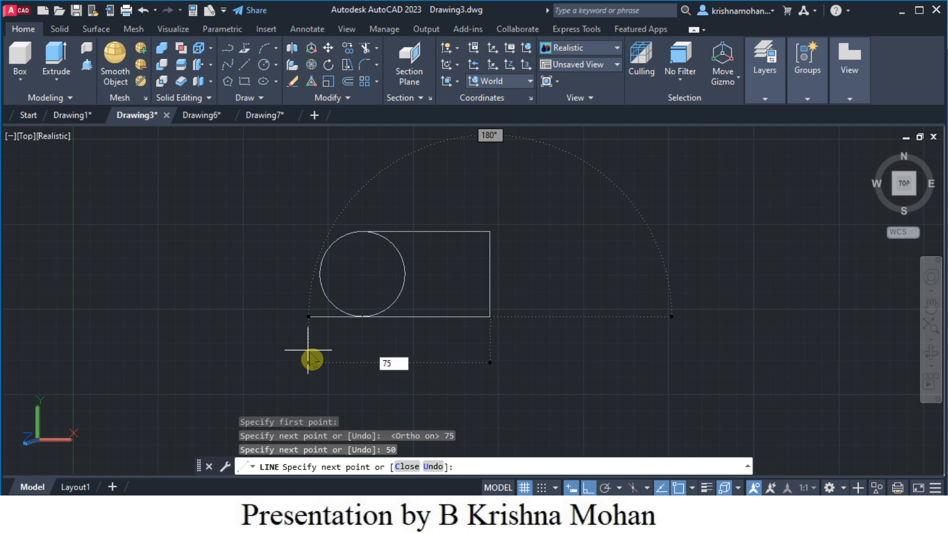
pyautogui.press('Return')
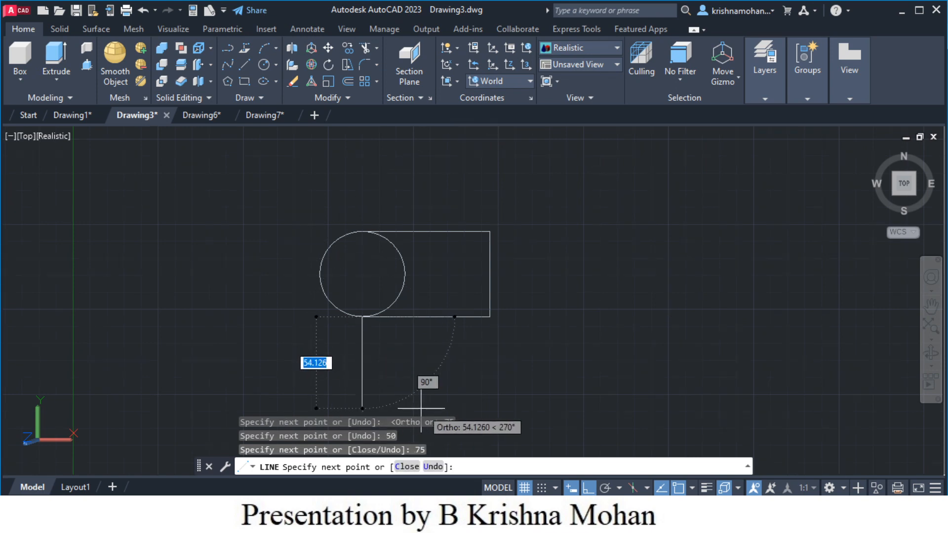
pyautogui.press('Escape')
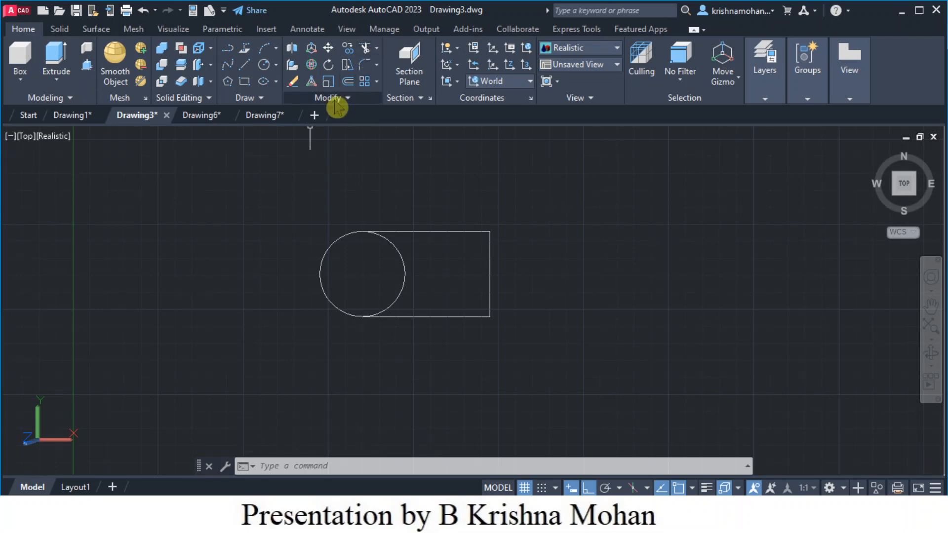
# - Trim away the half of the circle lying inside the outline, and switch to the 3D home view
pyautogui.click(365, 49)
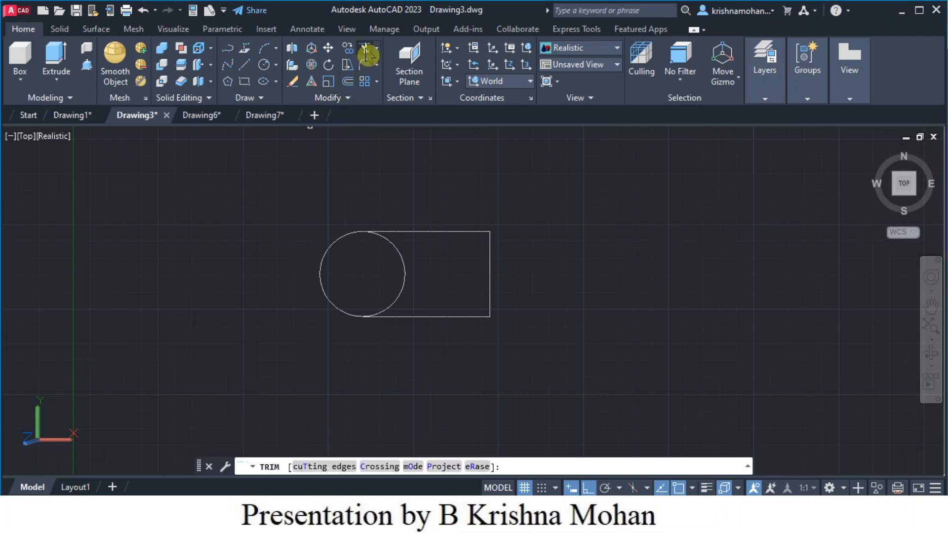
pyautogui.click(403, 282)
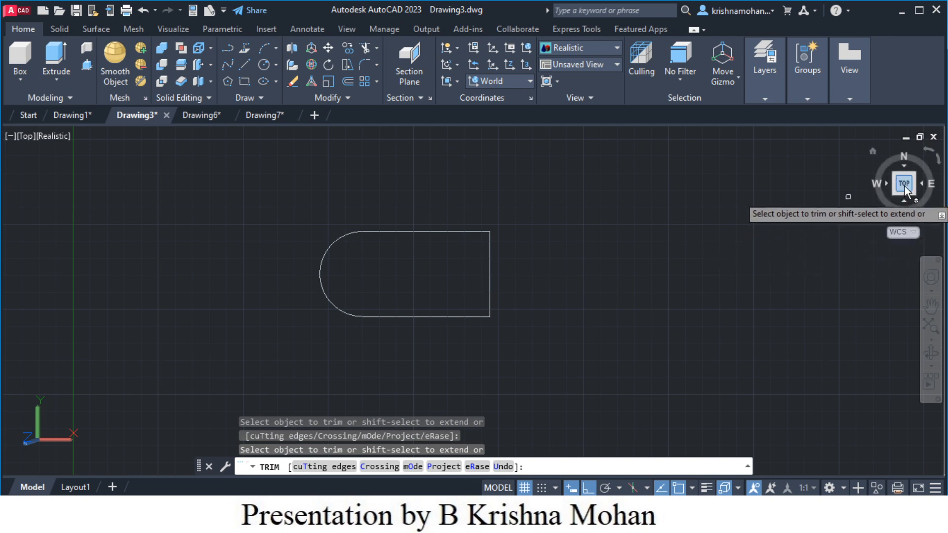
pyautogui.click(873, 154)
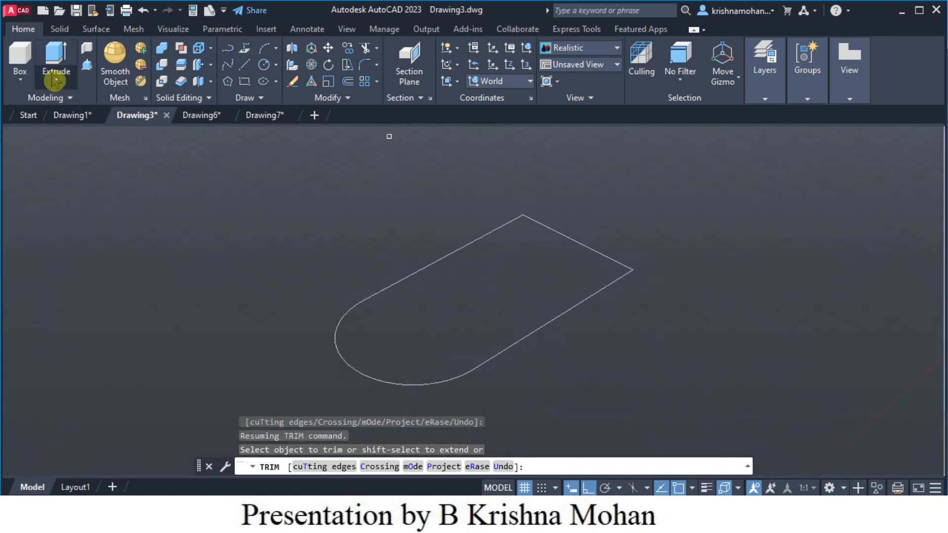
# - Convert the arc and the three lines of the closed outline into a region
pyautogui.click(55, 59)
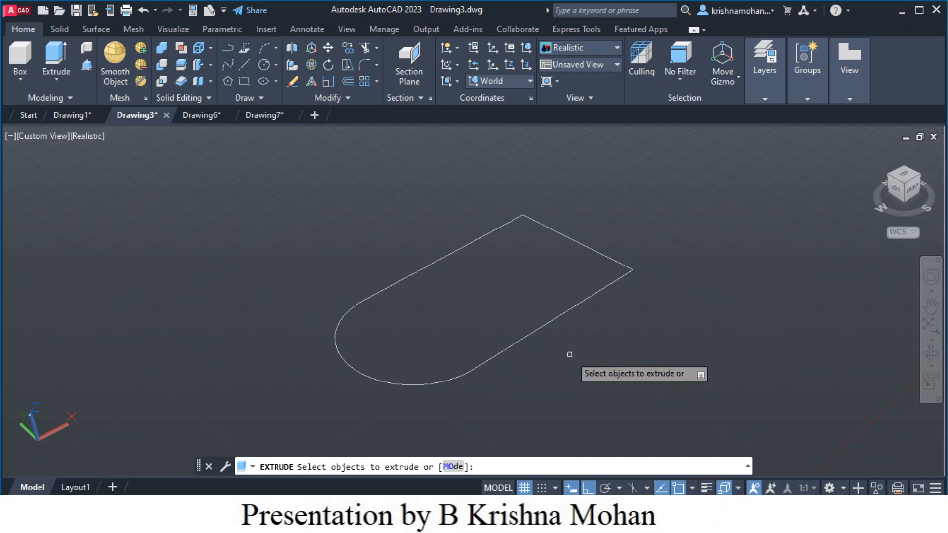
pyautogui.press('Escape')
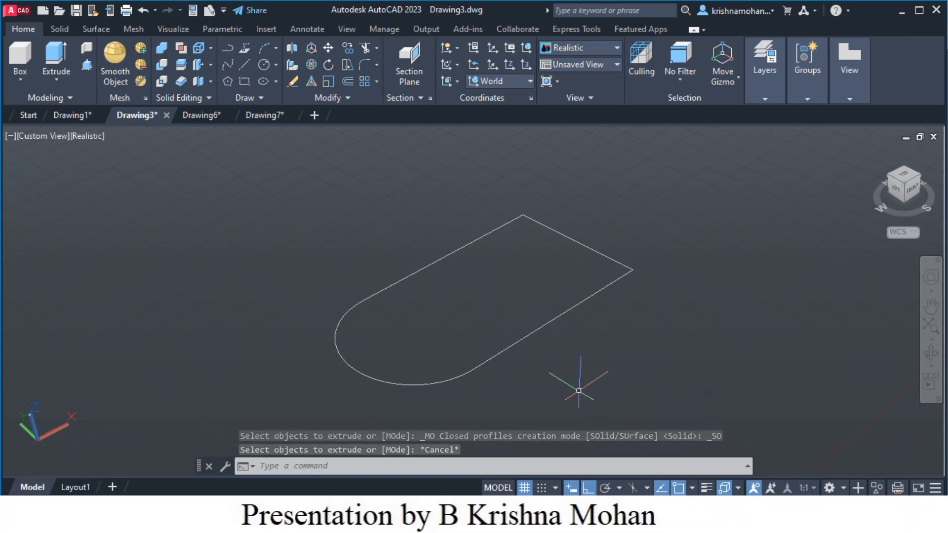
pyautogui.click(395, 471)
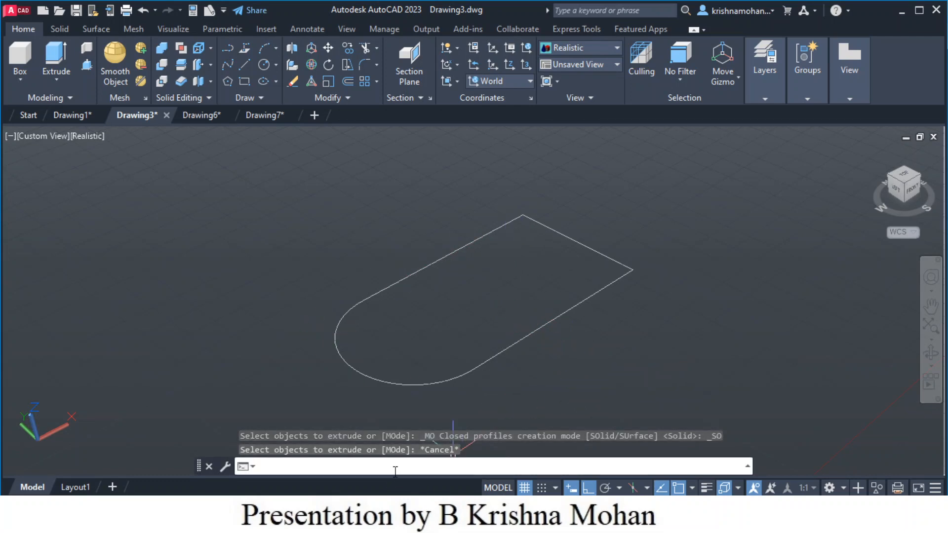
pyautogui.write('reg')
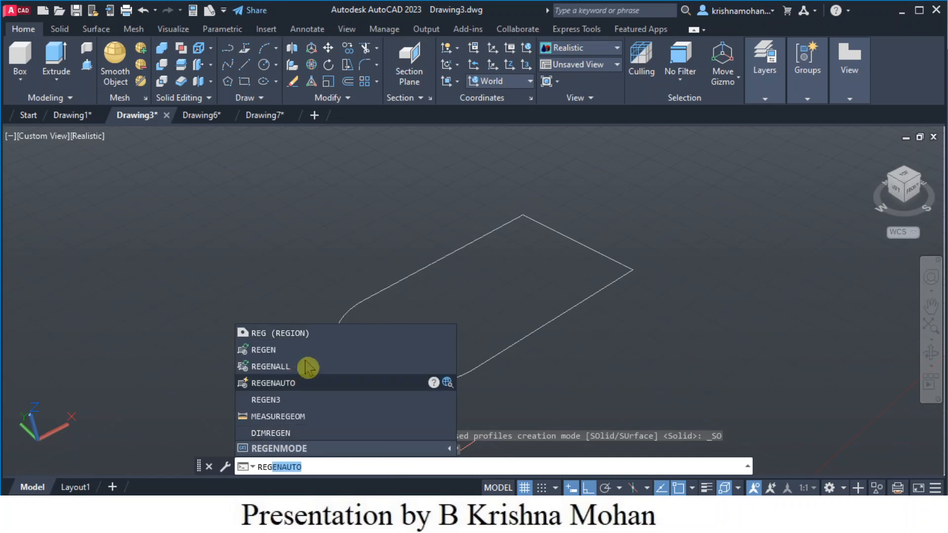
pyautogui.click(295, 338)
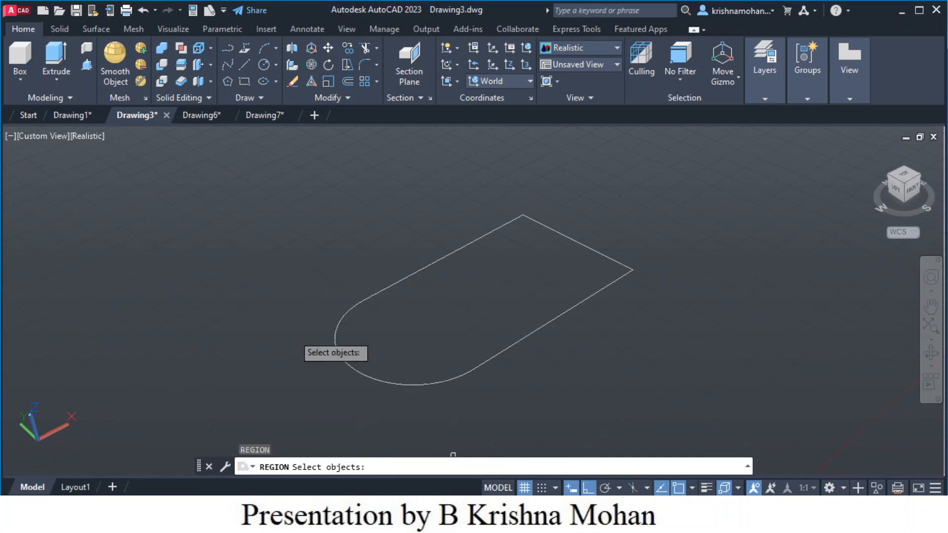
pyautogui.click(431, 384)
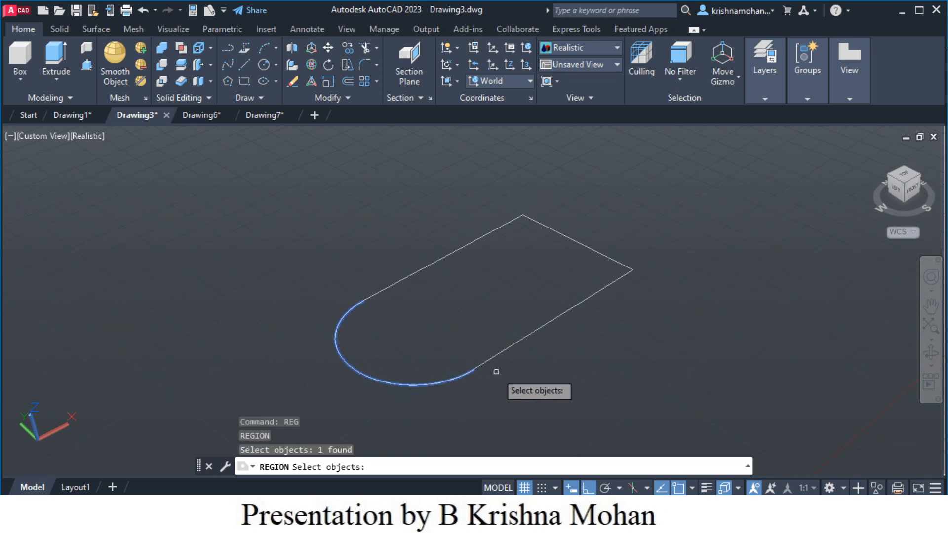
pyautogui.click(496, 354)
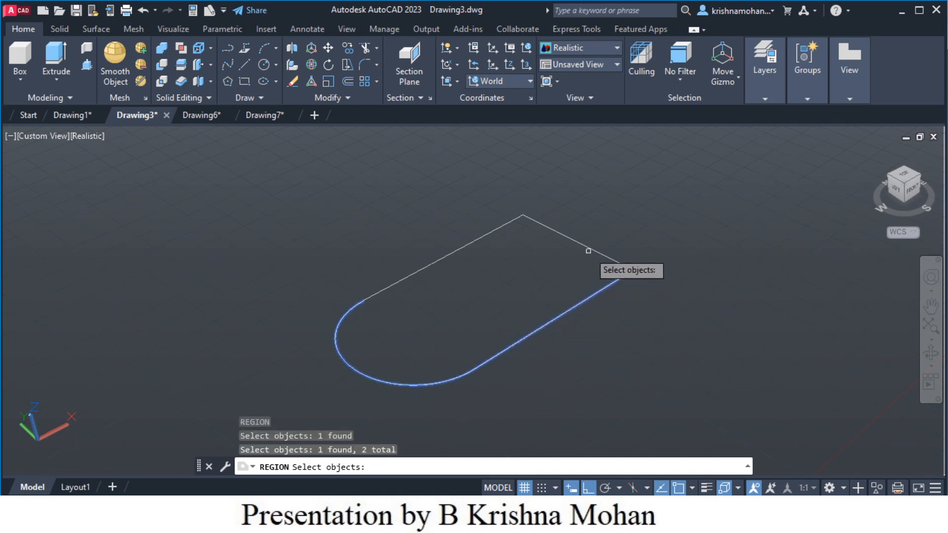
pyautogui.click(588, 248)
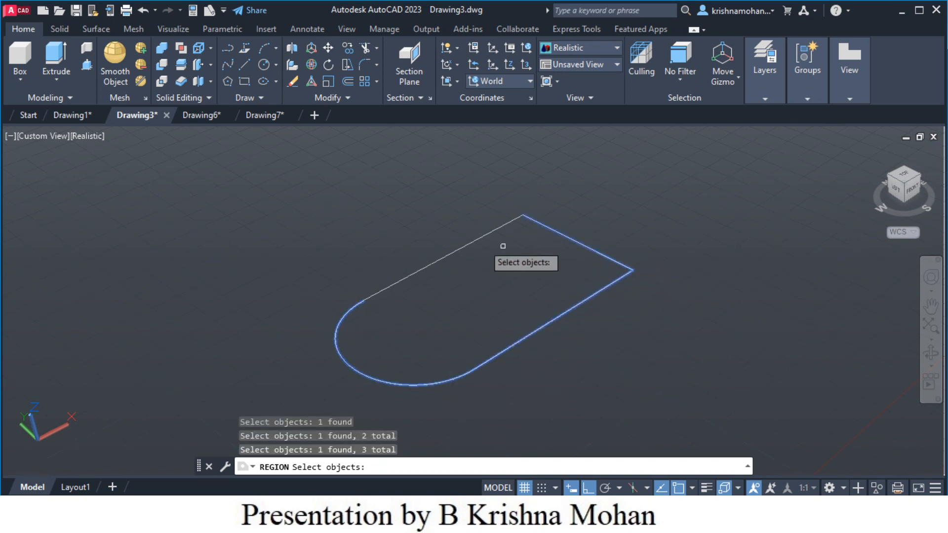
pyautogui.click(478, 240)
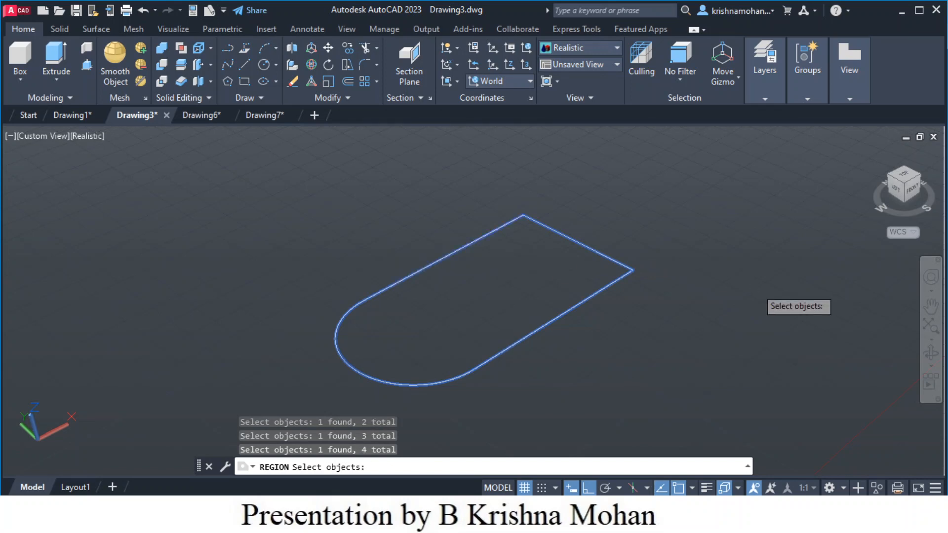
pyautogui.press('Return')
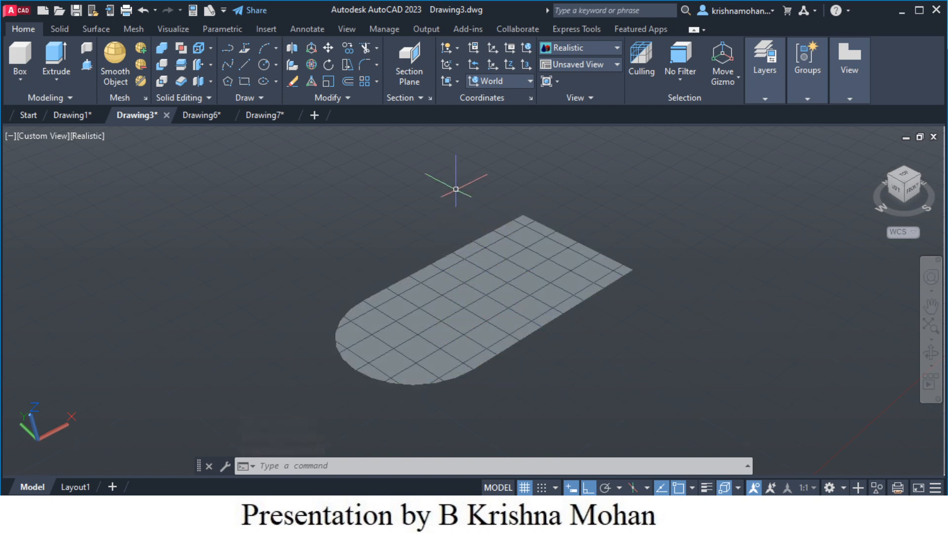
# - Extrude the round-ended region upward to a height of 40
pyautogui.click(55, 60)
pyautogui.click(518, 311)
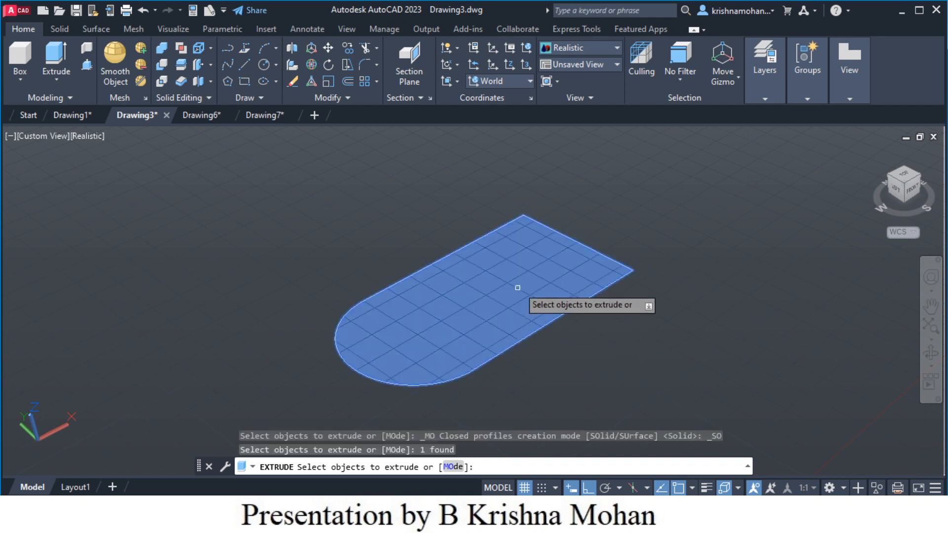
pyautogui.press('Return')
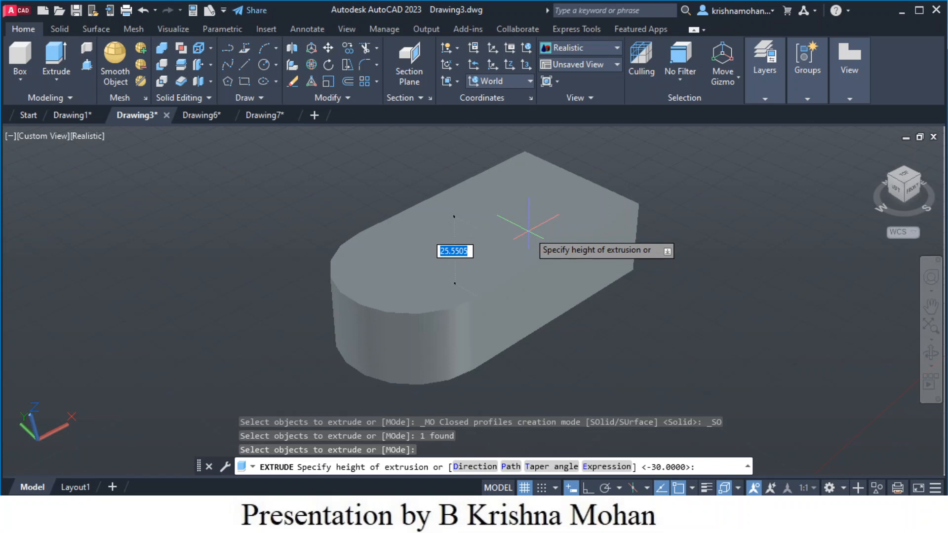
pyautogui.write('40')
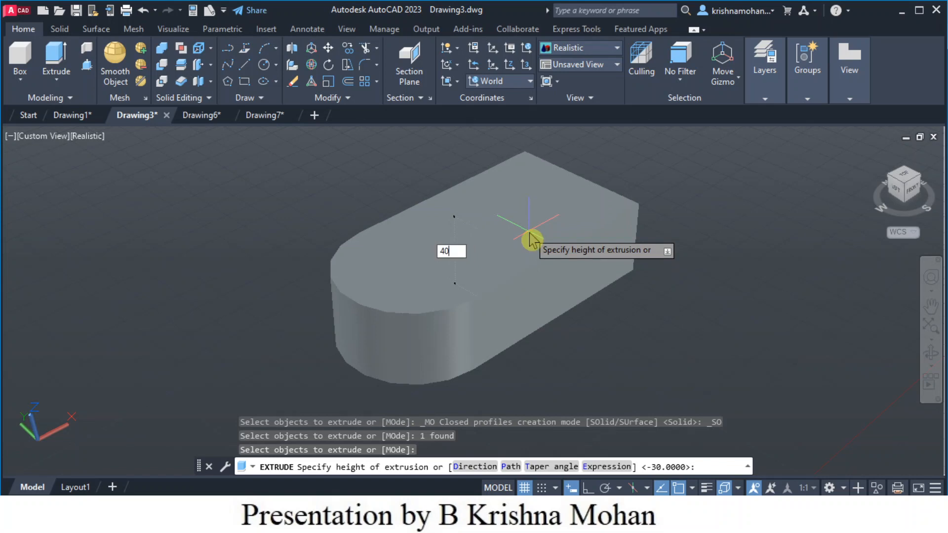
pyautogui.press('Return')
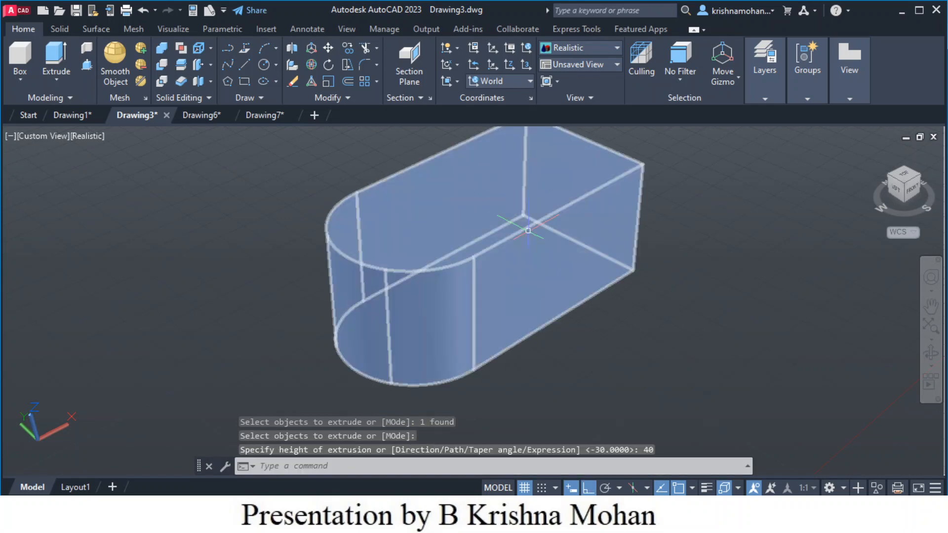
pyautogui.scroll(-2, 679, 342)
pyautogui.click(673, 330)
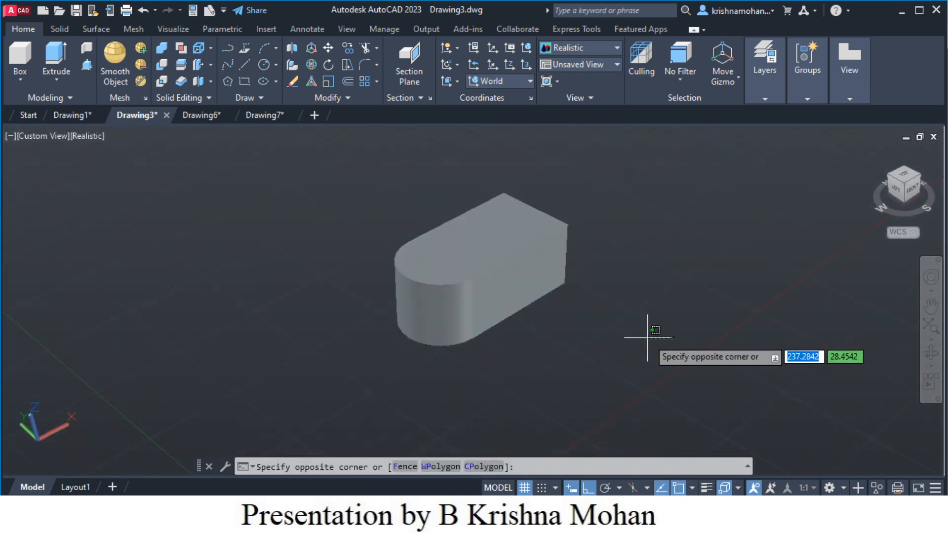
pyautogui.press('Escape')
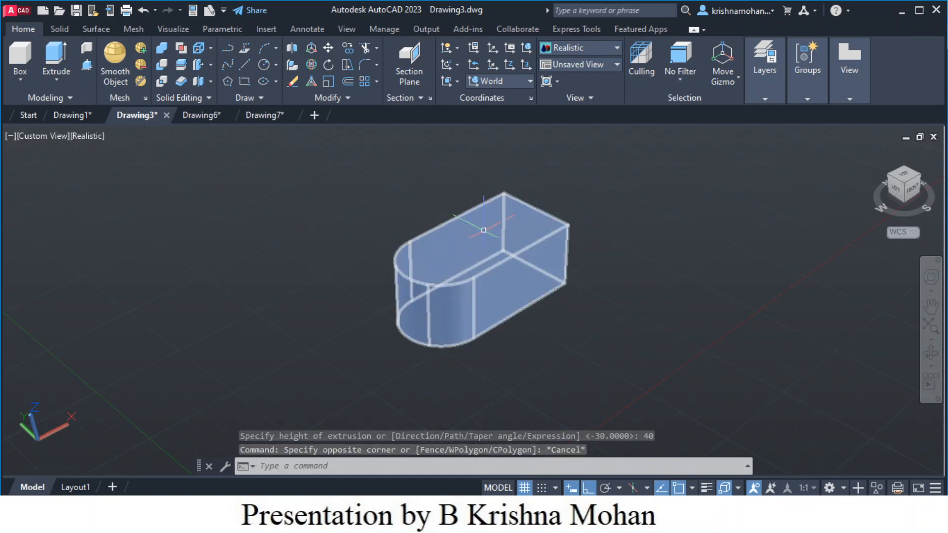
# - Align the UCS to the solid's top face, accepting the proposed orientation
pyautogui.click(456, 82)
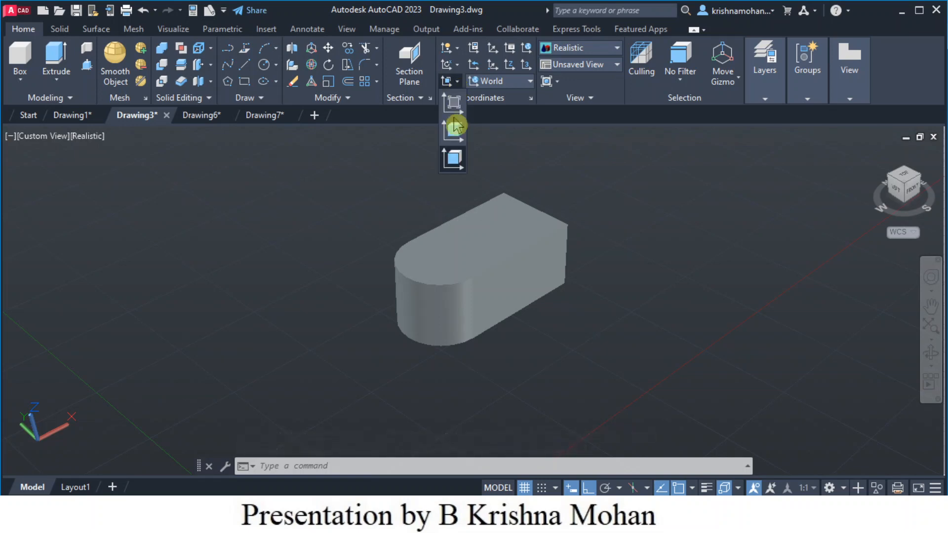
pyautogui.click(454, 163)
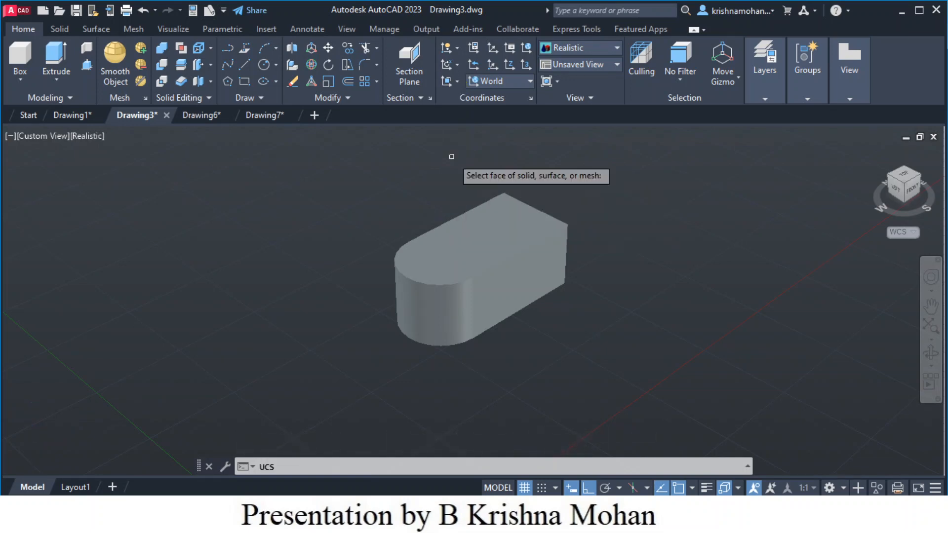
pyautogui.click(476, 251)
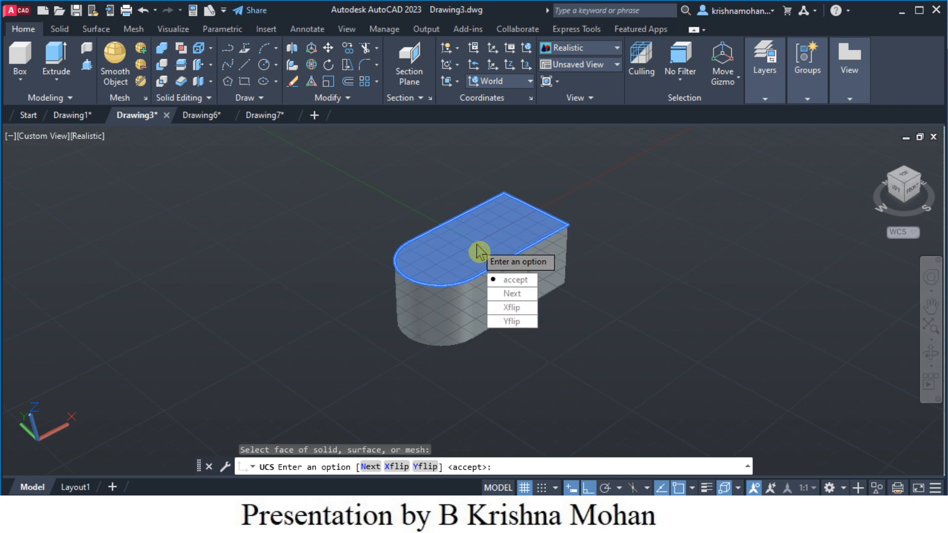
pyautogui.click(513, 285)
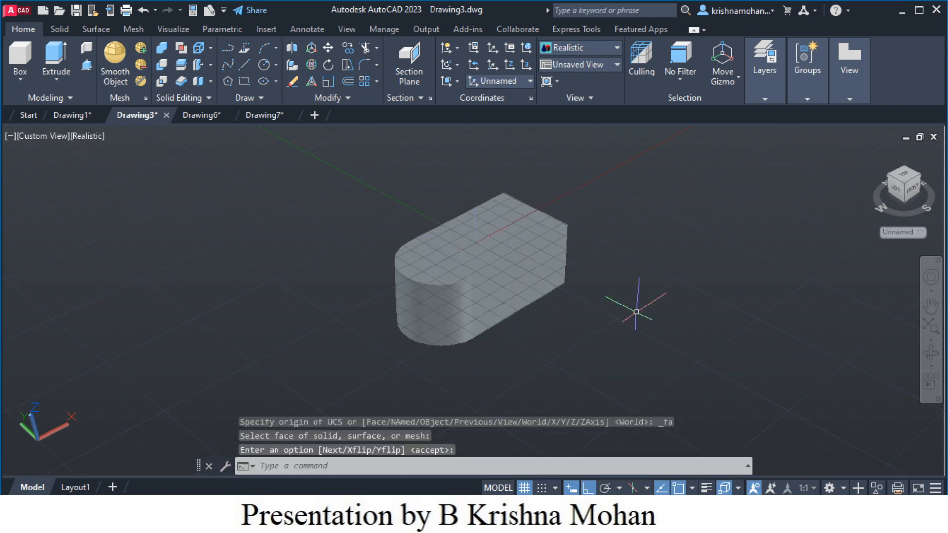
pyautogui.moveTo(653, 307); pyautogui.dragTo(620, 360, button='middle')
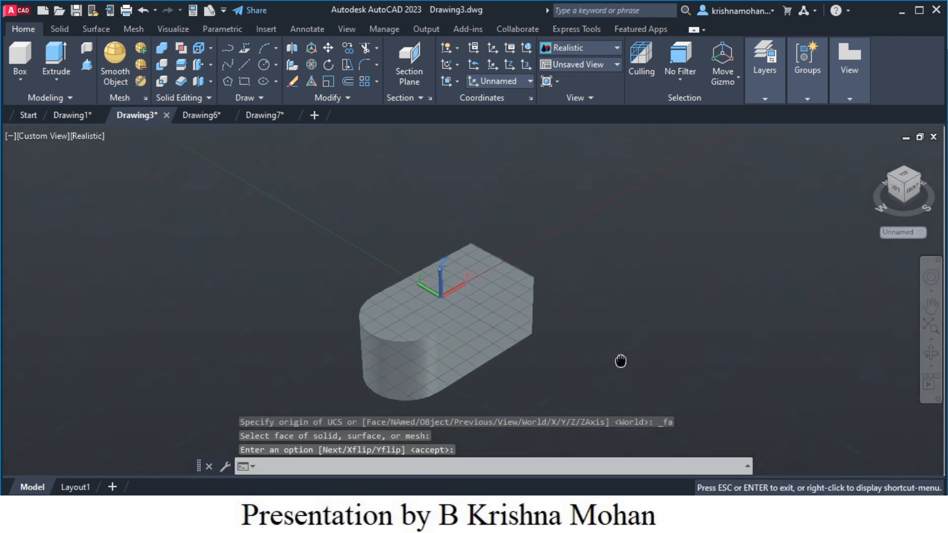
pyautogui.click(905, 176)
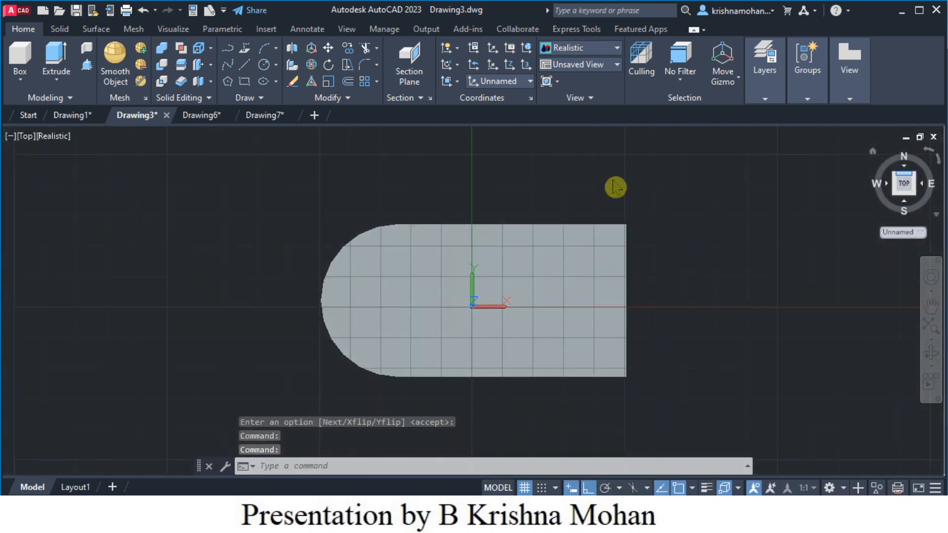
pyautogui.click(264, 67)
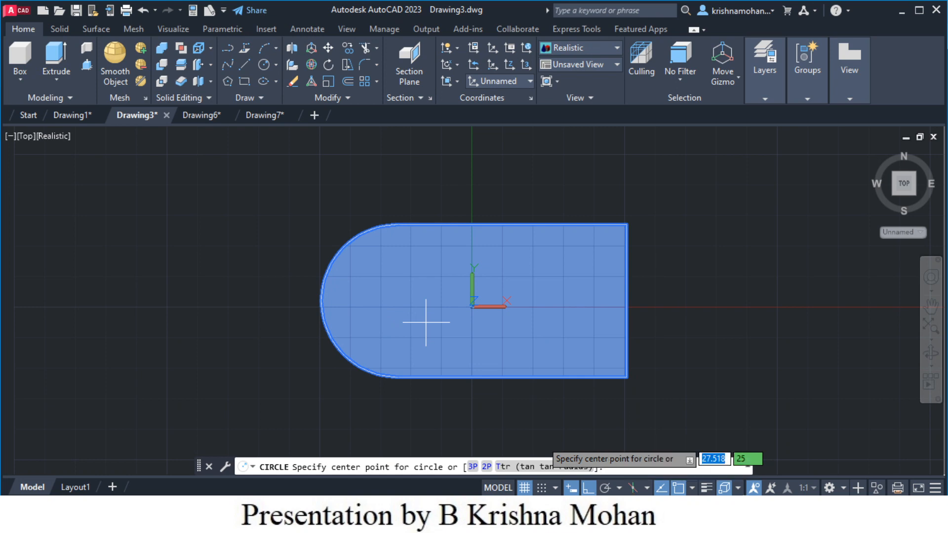
pyautogui.click(737, 488)
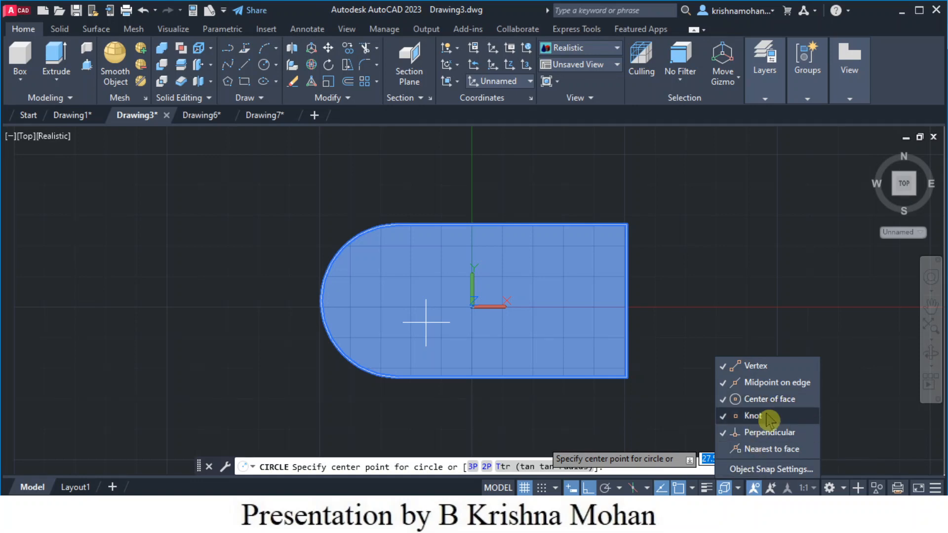
pyautogui.click(721, 450)
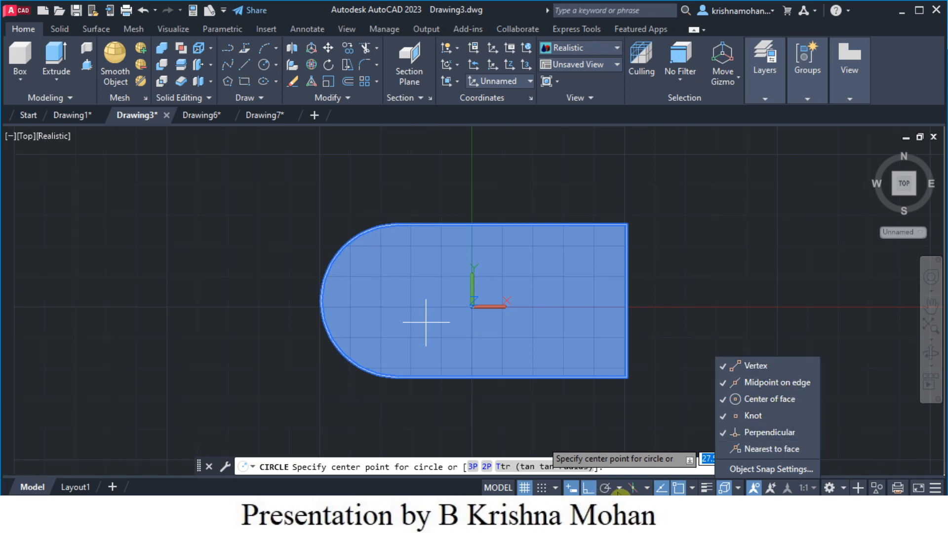
pyautogui.click(692, 488)
pyautogui.click(692, 489)
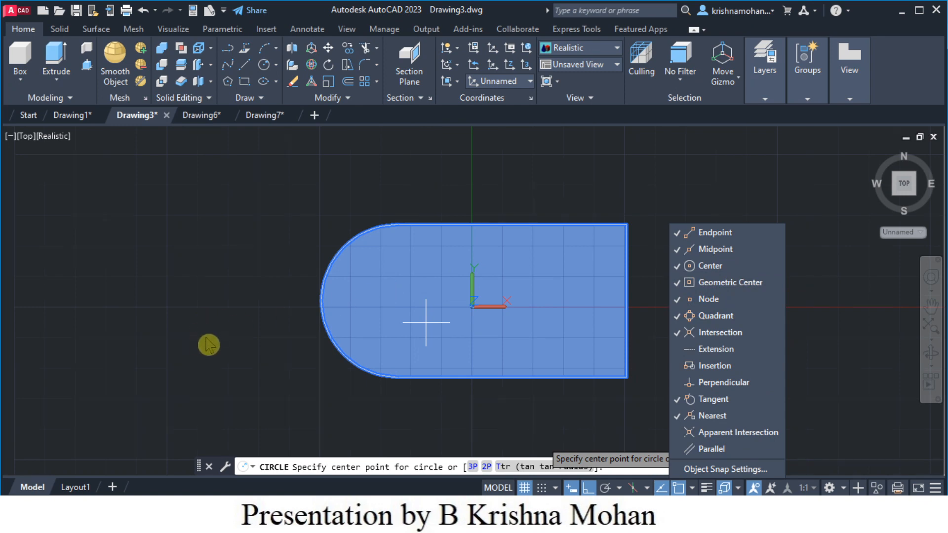
pyautogui.press('Escape')
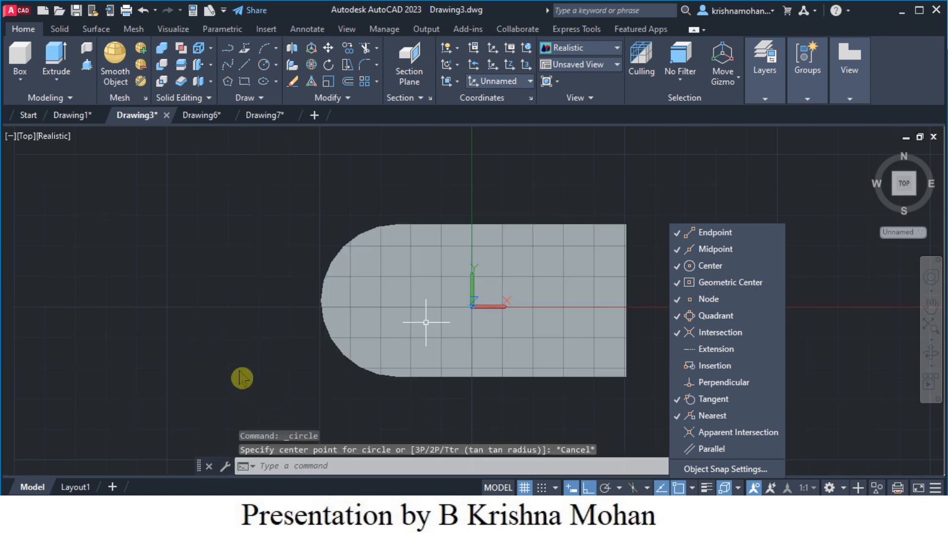
pyautogui.press('Escape')
pyautogui.press('Escape')
pyautogui.press('Escape')
pyautogui.click(833, 268)
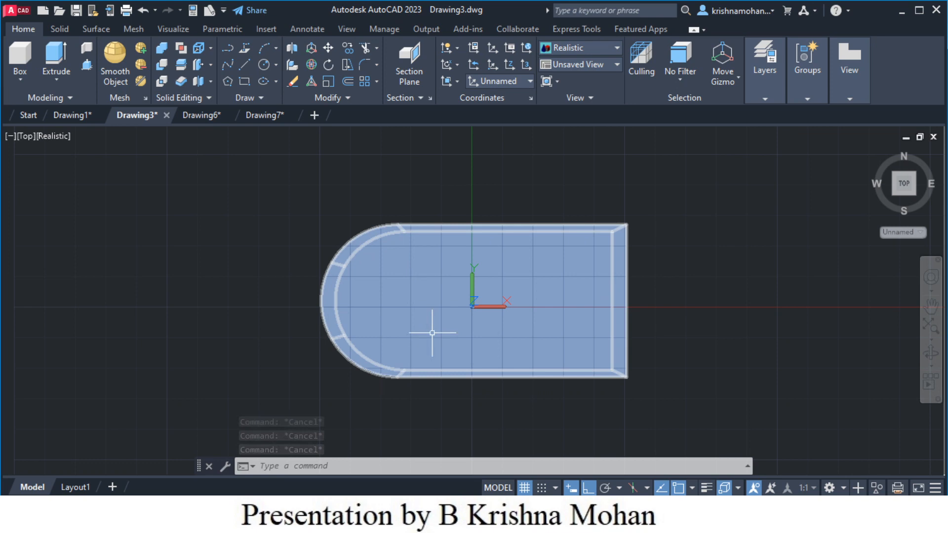
pyautogui.moveTo(736, 409); pyautogui.dragTo(730, 375, button='middle')
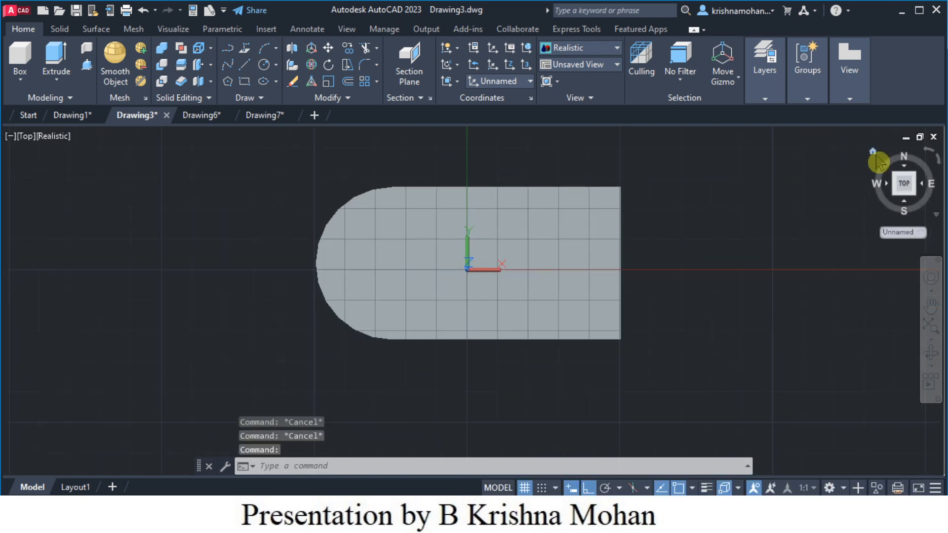
pyautogui.click(877, 160)
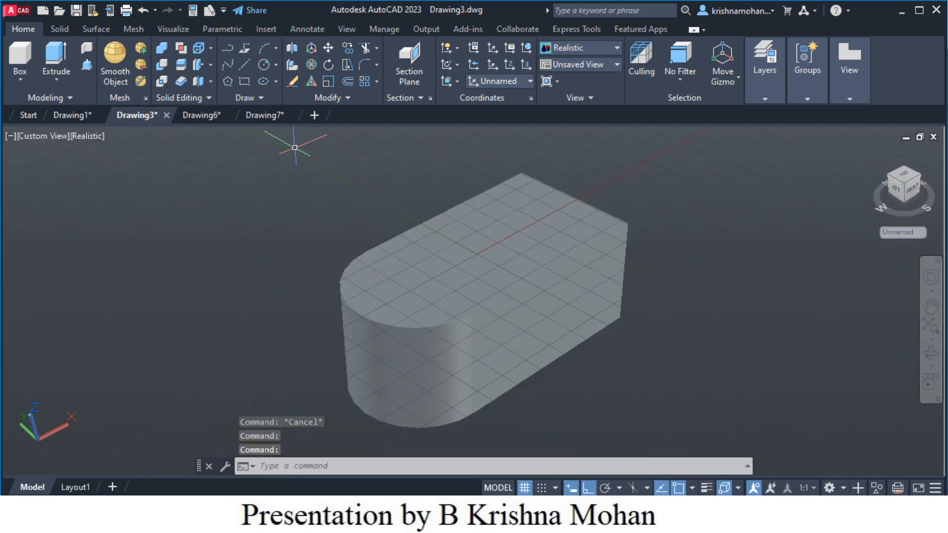
# - Draw a circle of radius 12 on the solid's top face, centred on the rounded end
pyautogui.click(263, 68)
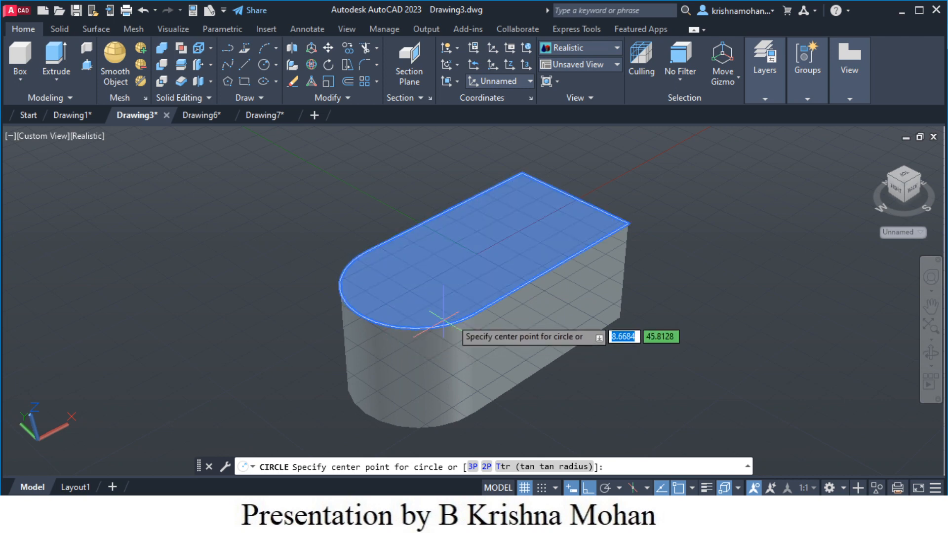
pyautogui.click(417, 281)
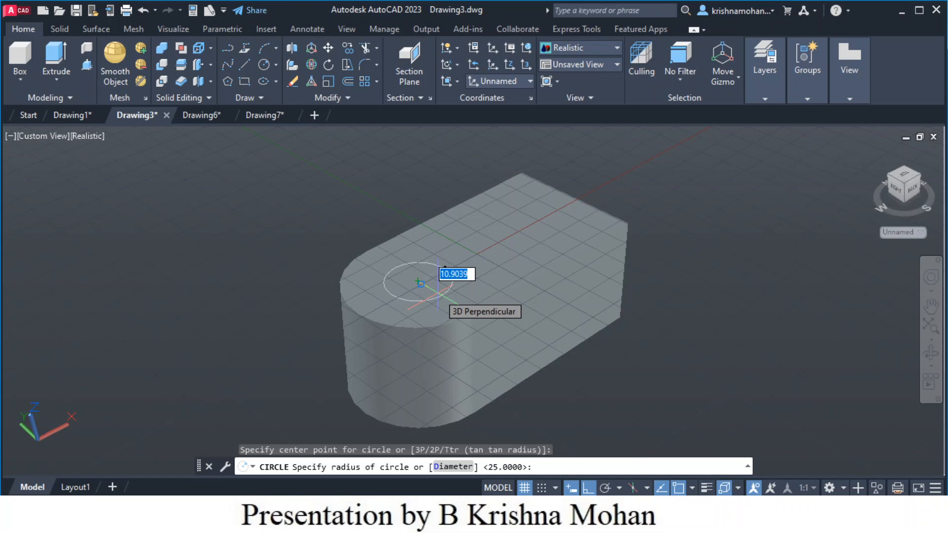
pyautogui.write('12')
pyautogui.press('Return')
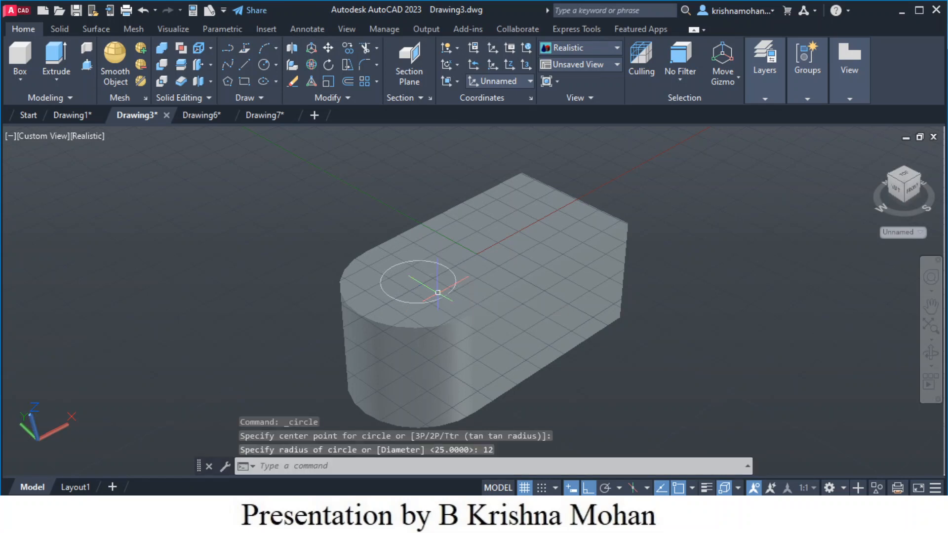
# - Extrude the circle downward as a cylinder running through the solid and past its bottom face
pyautogui.click(445, 321)
pyautogui.moveTo(691, 345); pyautogui.dragTo(685, 294, button='middle')
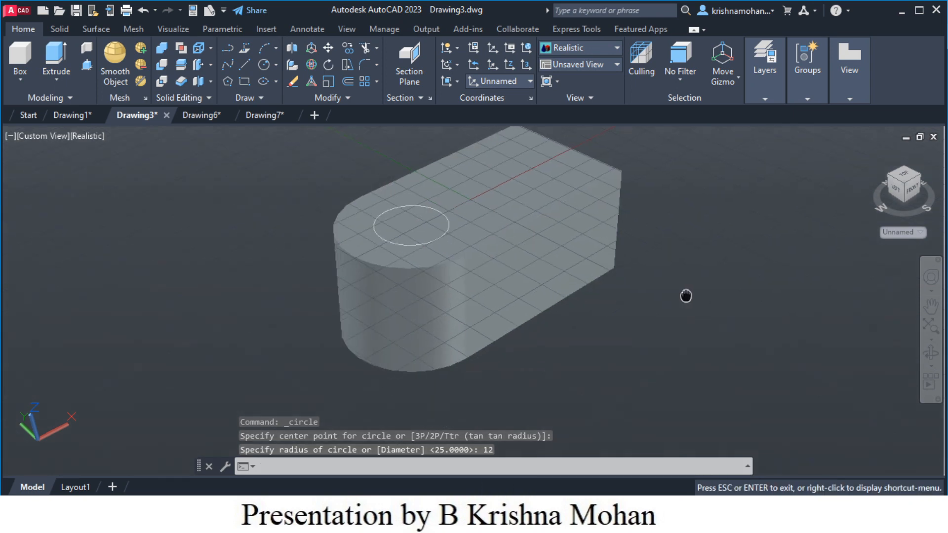
pyautogui.click(684, 289)
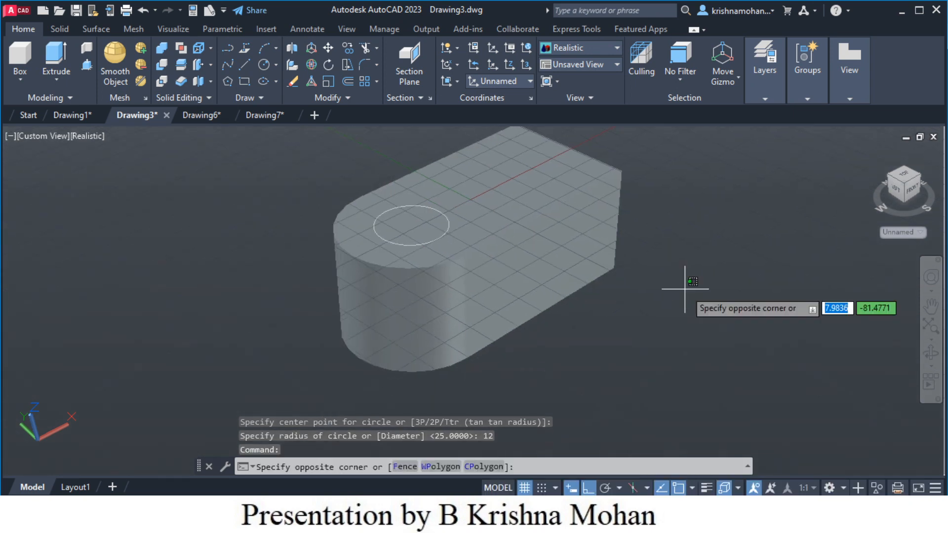
pyautogui.click(685, 289)
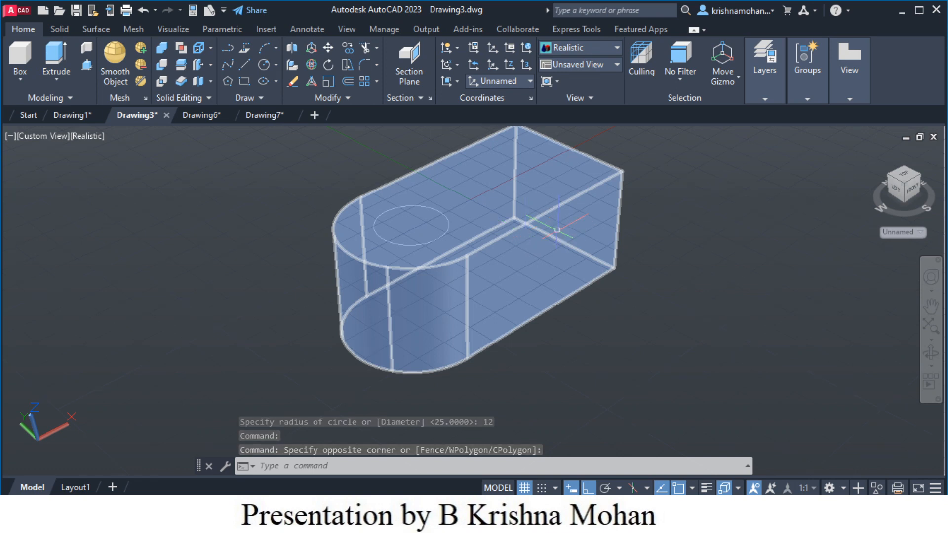
pyautogui.click(56, 59)
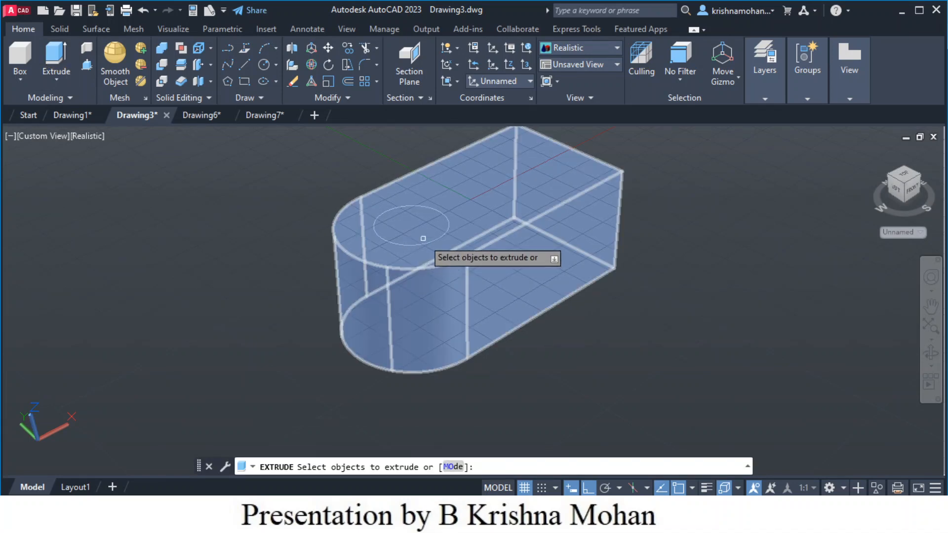
pyautogui.click(425, 246)
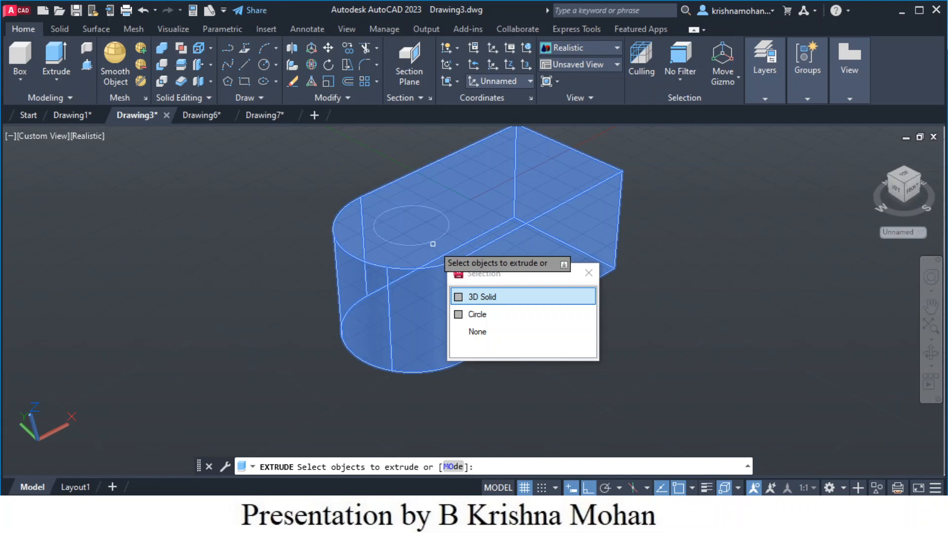
pyautogui.click(477, 317)
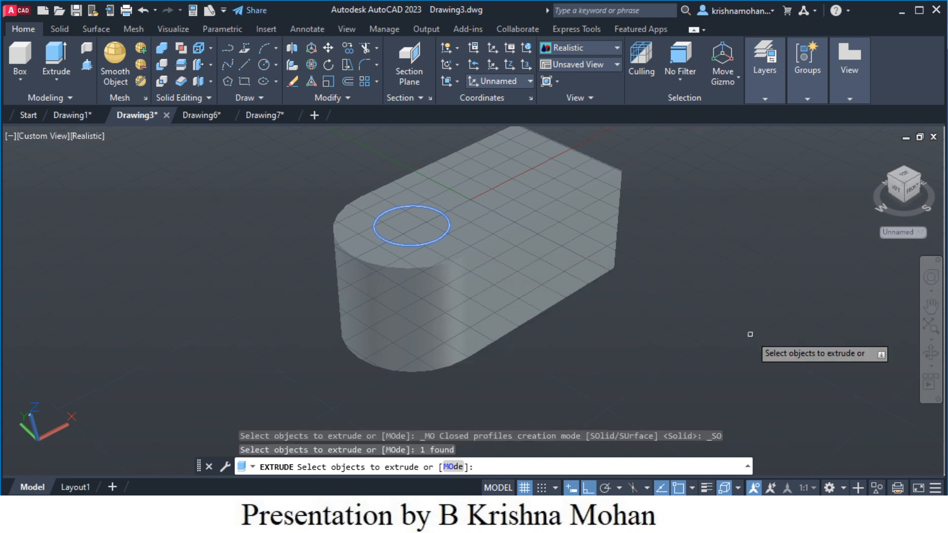
pyautogui.press('Return')
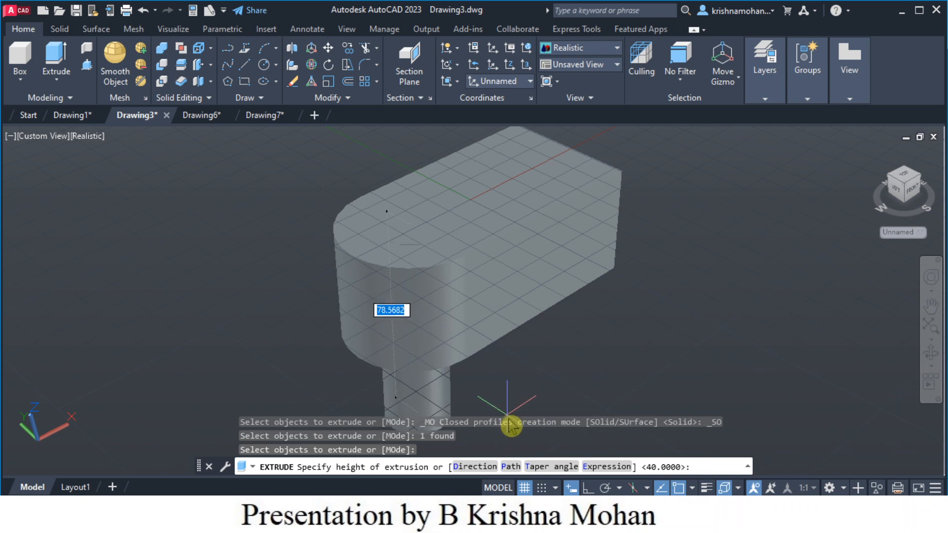
pyautogui.click(555, 387)
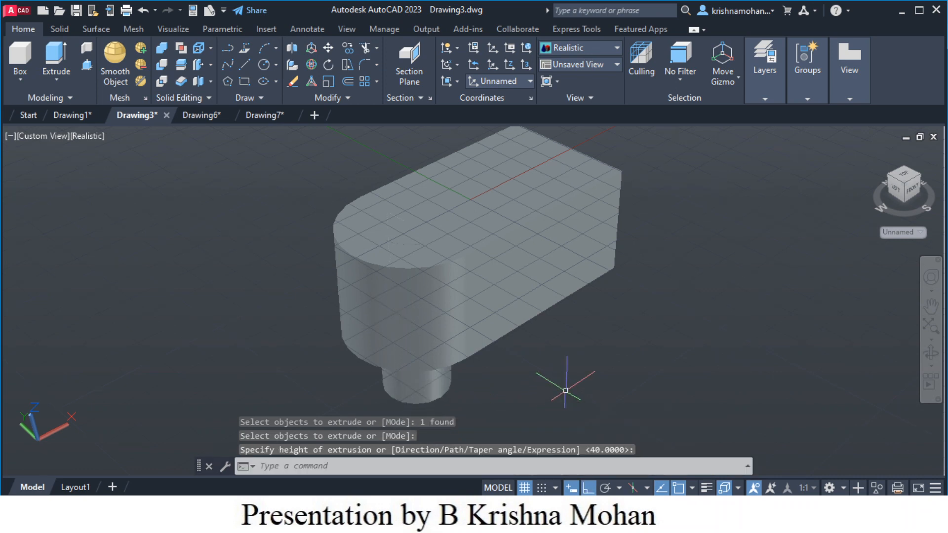
pyautogui.click(430, 400)
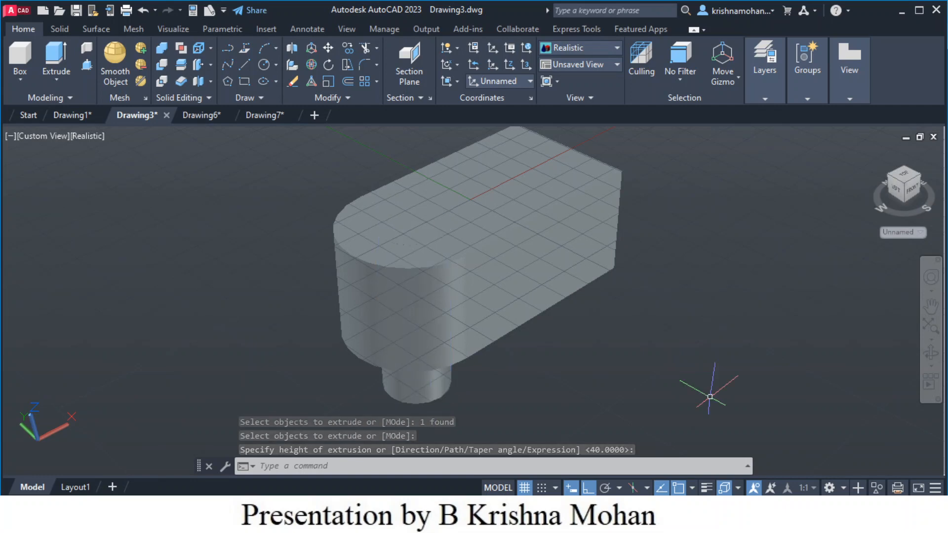
pyautogui.press('Escape')
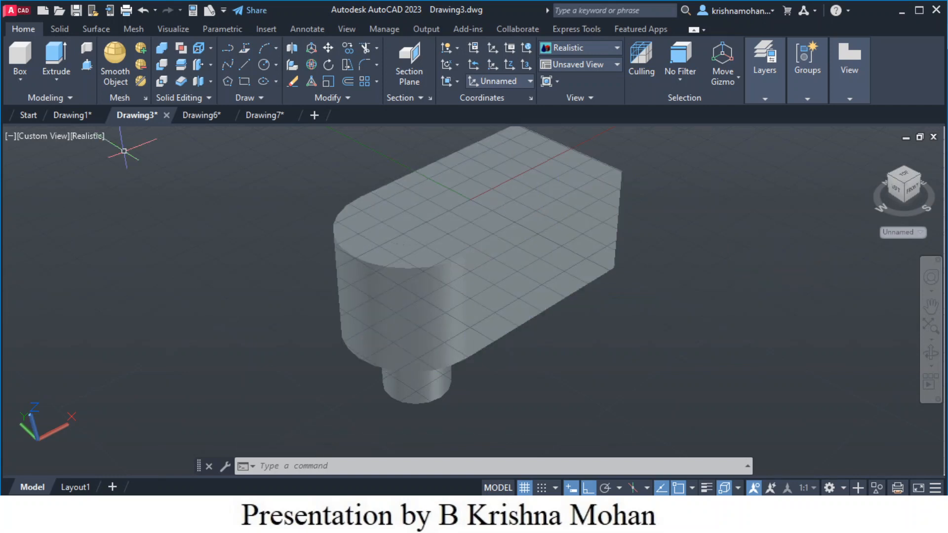
# - Subtract the cylinder from the round-ended solid to cut a through hole
pyautogui.click(163, 69)
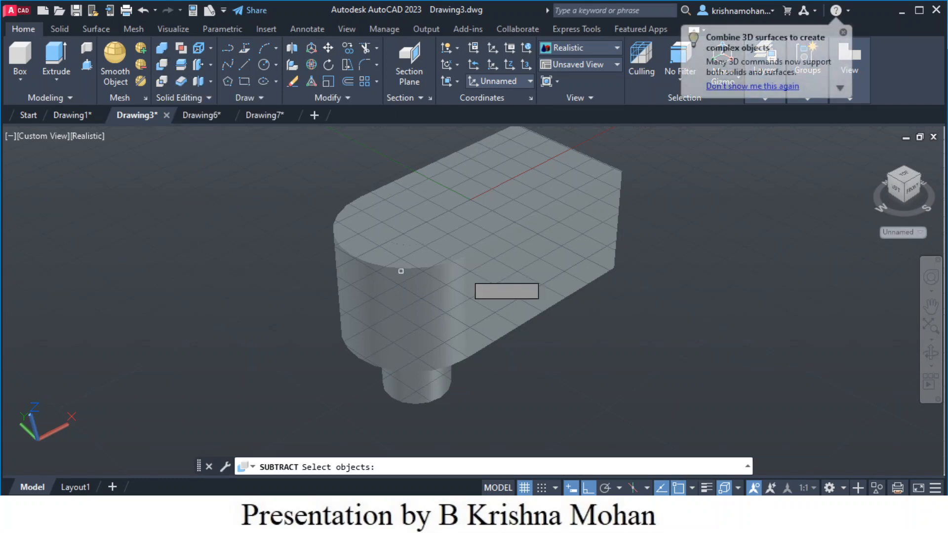
pyautogui.click(539, 216)
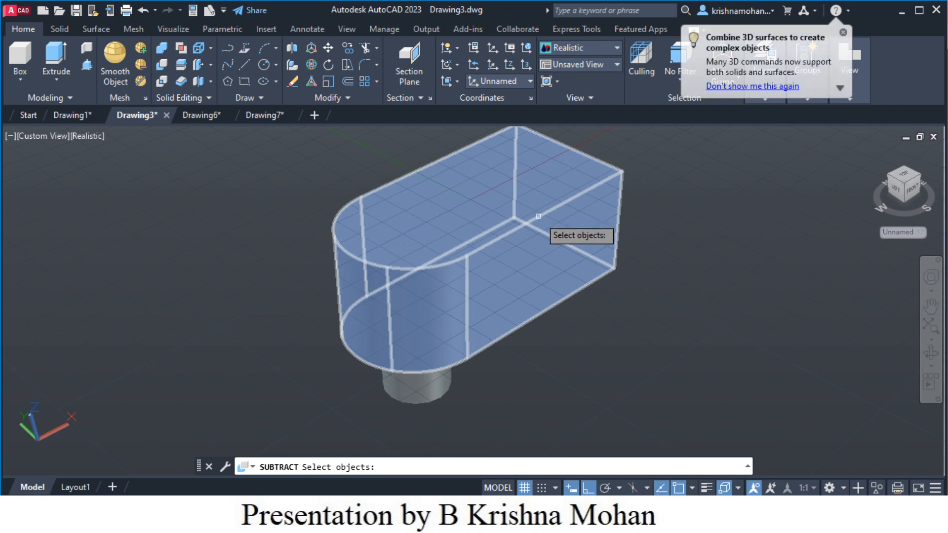
pyautogui.click(538, 216)
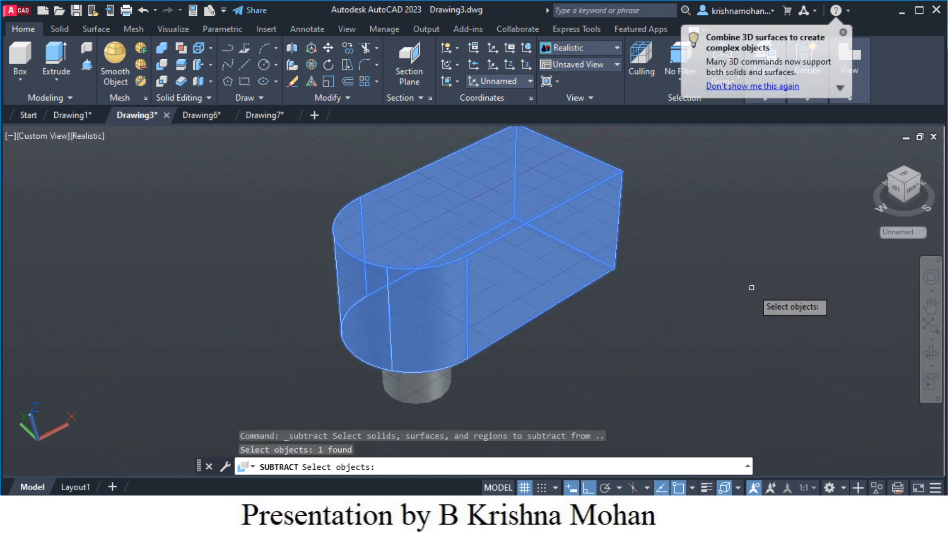
pyautogui.press('Return')
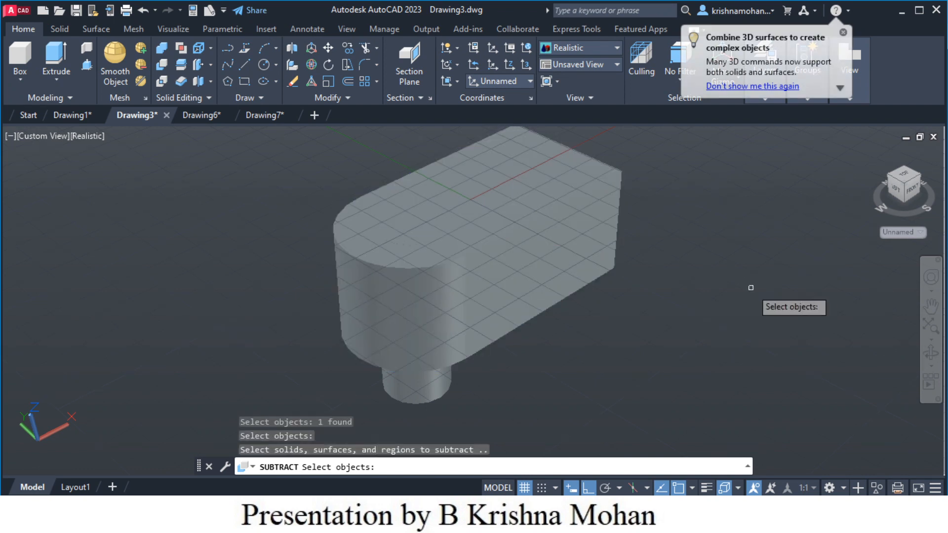
pyautogui.click(435, 398)
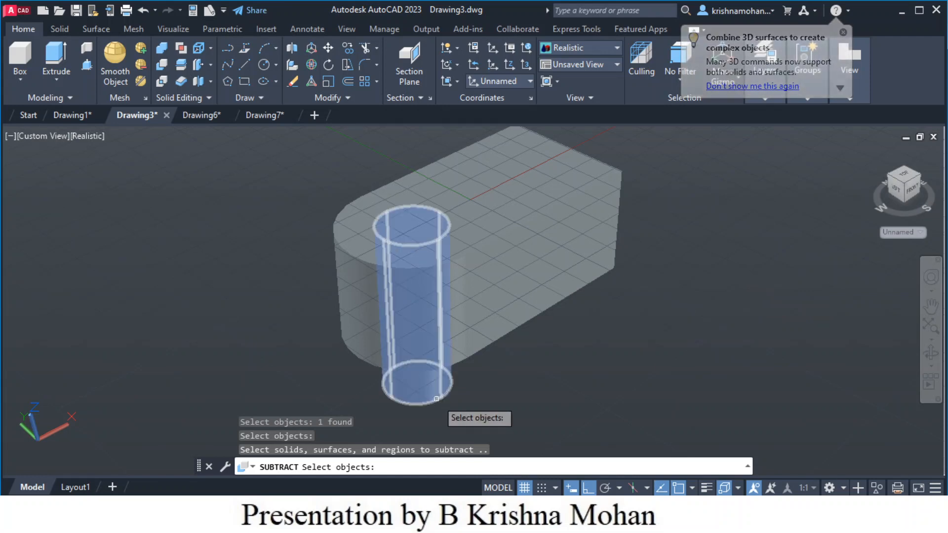
pyautogui.click(435, 398)
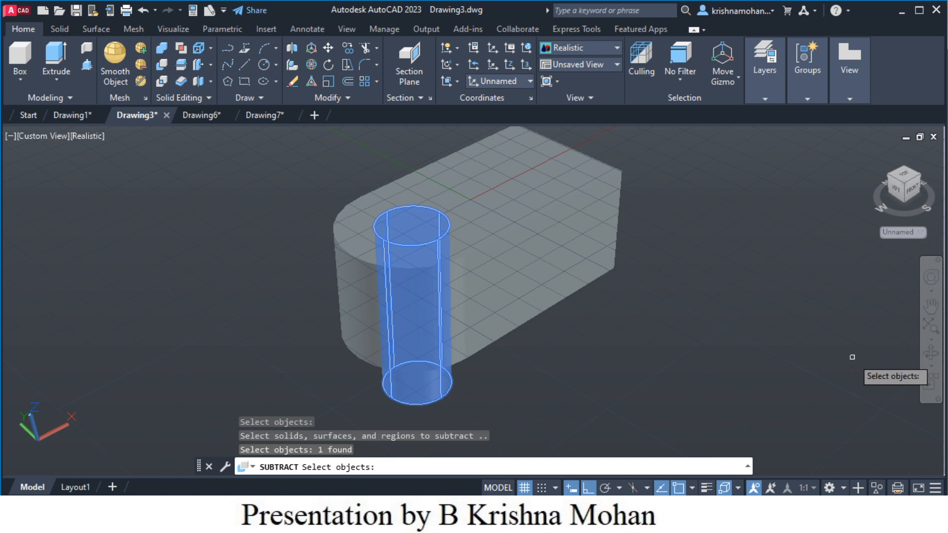
pyautogui.press('Return')
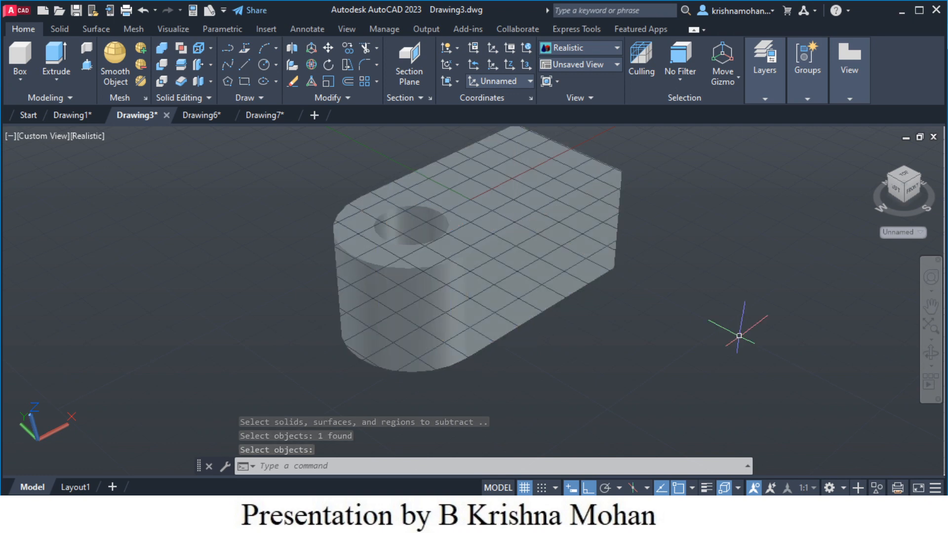
# - Turn the model to a corner view showing the solid's top, front and right faces
pyautogui.scroll(-2, 737, 328)
pyautogui.moveTo(736, 328); pyautogui.dragTo(685, 353, button='middle')
pyautogui.press('Return')
pyautogui.press('Return')
pyautogui.click(919, 180)
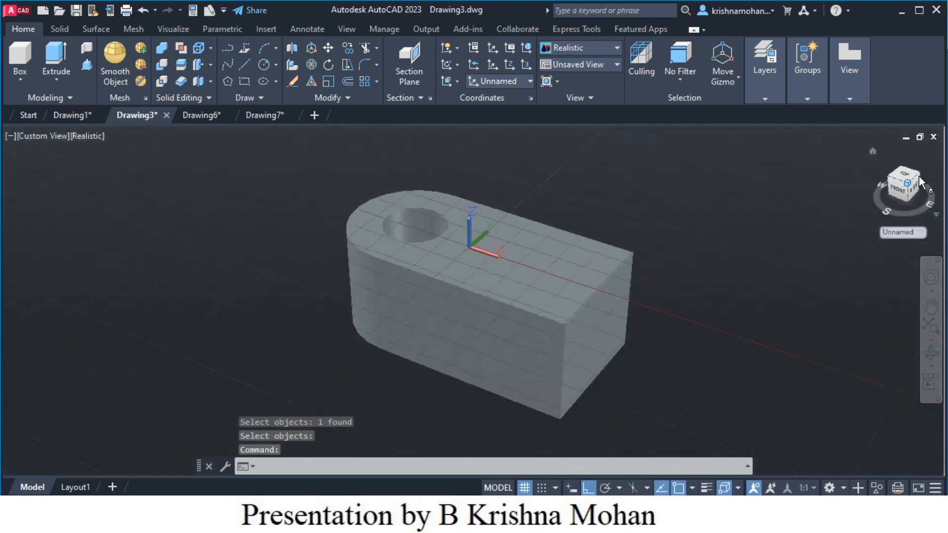
# - Align the UCS to the solid's flat rectangular end face and accept the proposed orientation
pyautogui.scroll(1, 662, 387)
pyautogui.scroll(-1, 661, 385)
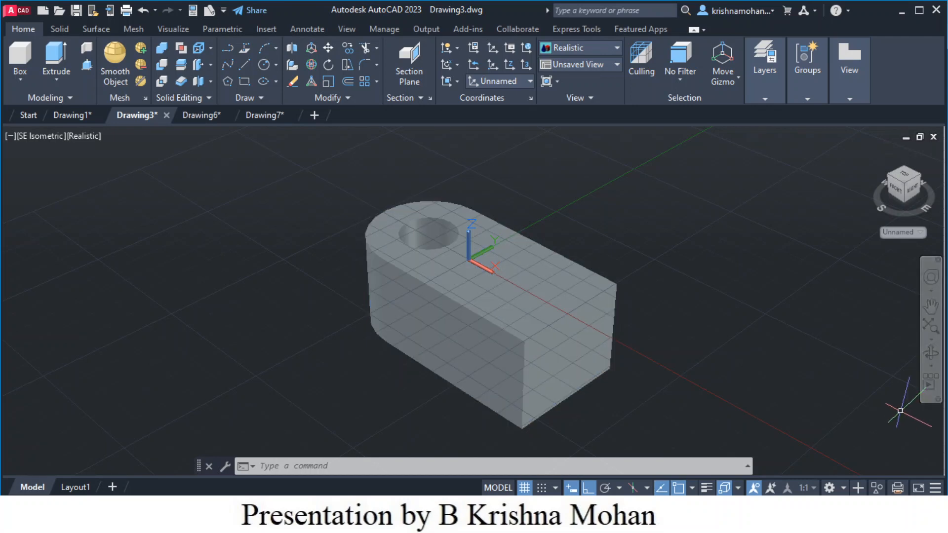
pyautogui.click(457, 82)
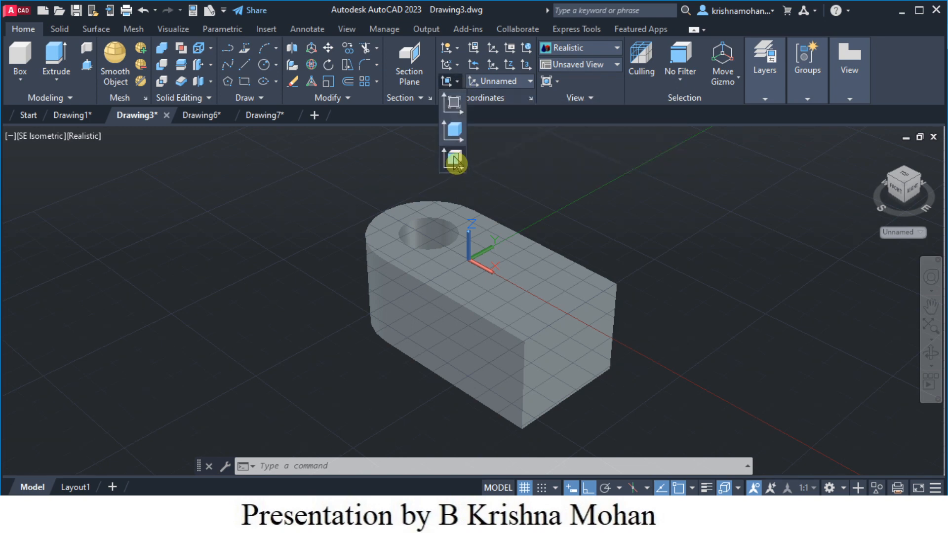
pyautogui.click(453, 161)
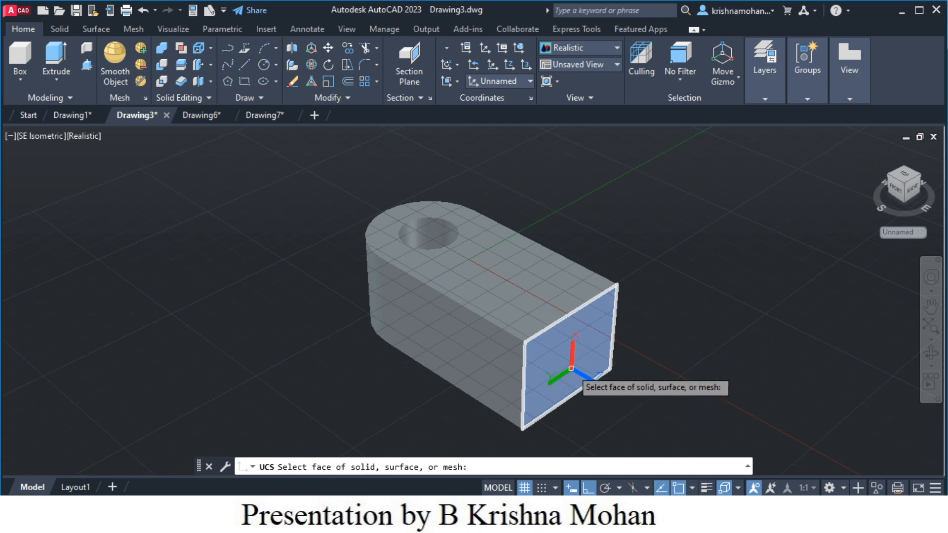
pyautogui.click(572, 370)
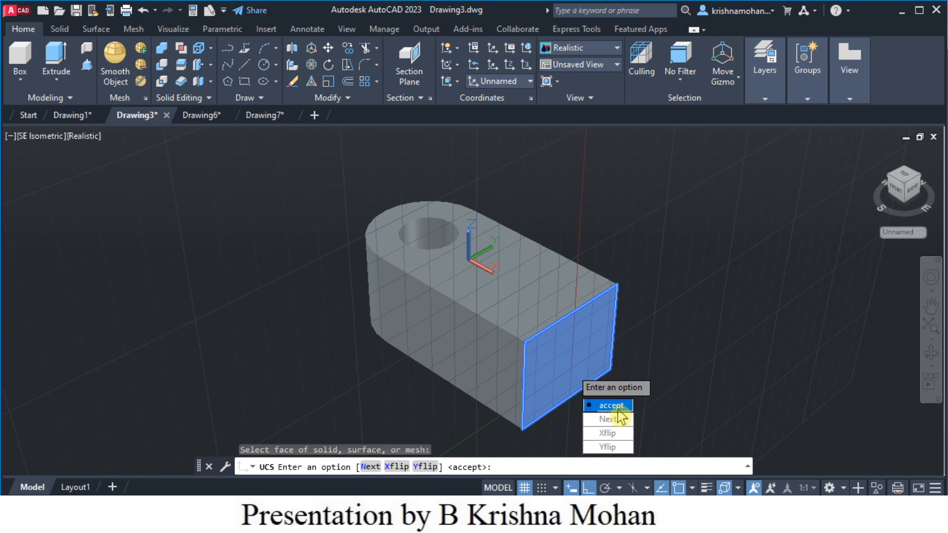
pyautogui.click(617, 407)
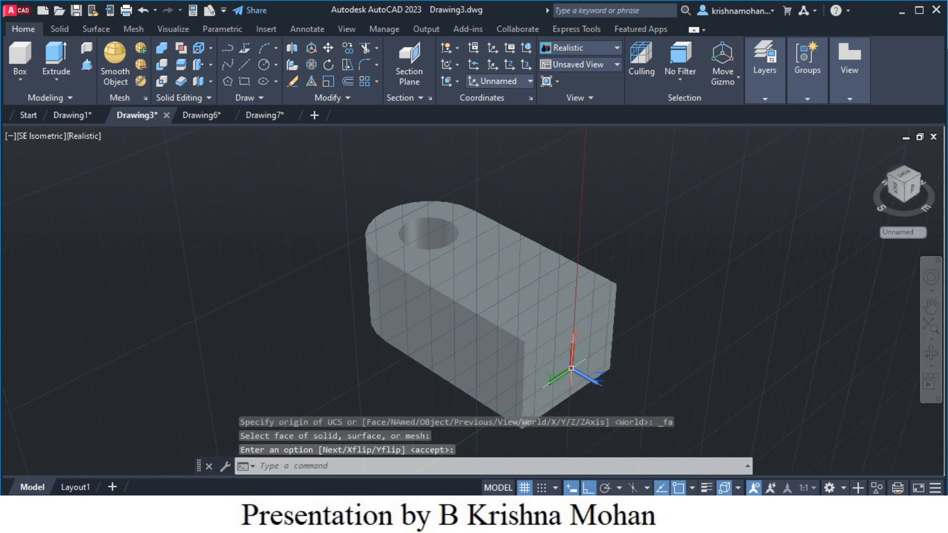
pyautogui.moveTo(656, 386); pyautogui.dragTo(607, 345, button='middle')
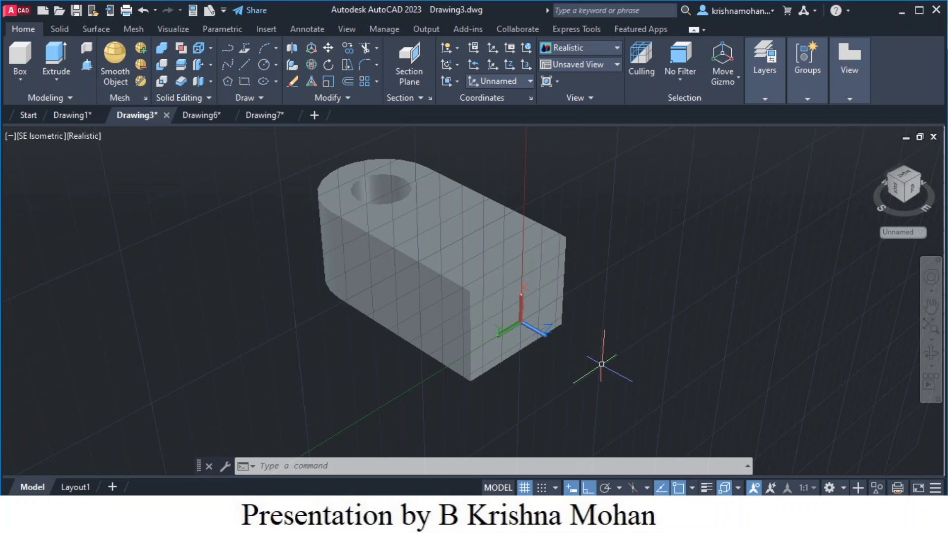
# - Draw a line across the rectangular end face, joining the midpoints of its two opposite edges
pyautogui.click(911, 192)
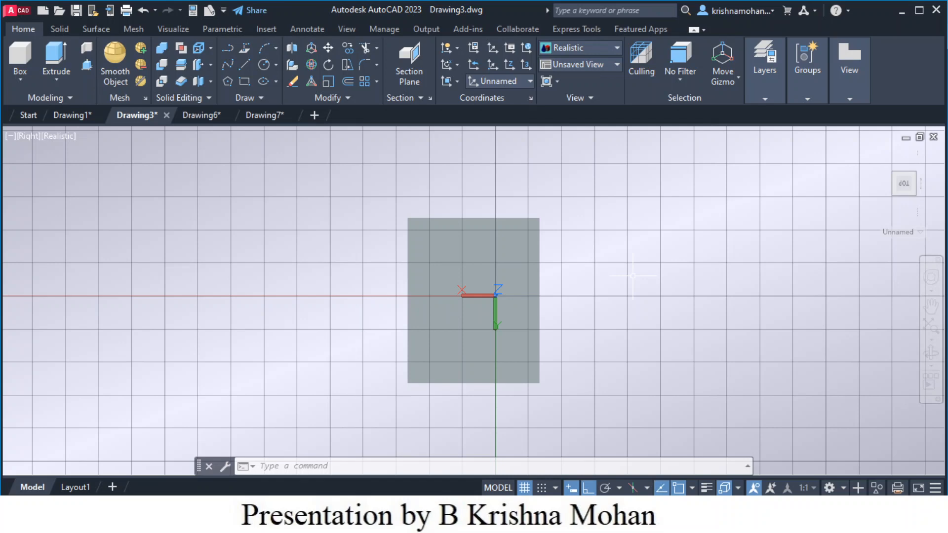
pyautogui.write('l')
pyautogui.press('Return')
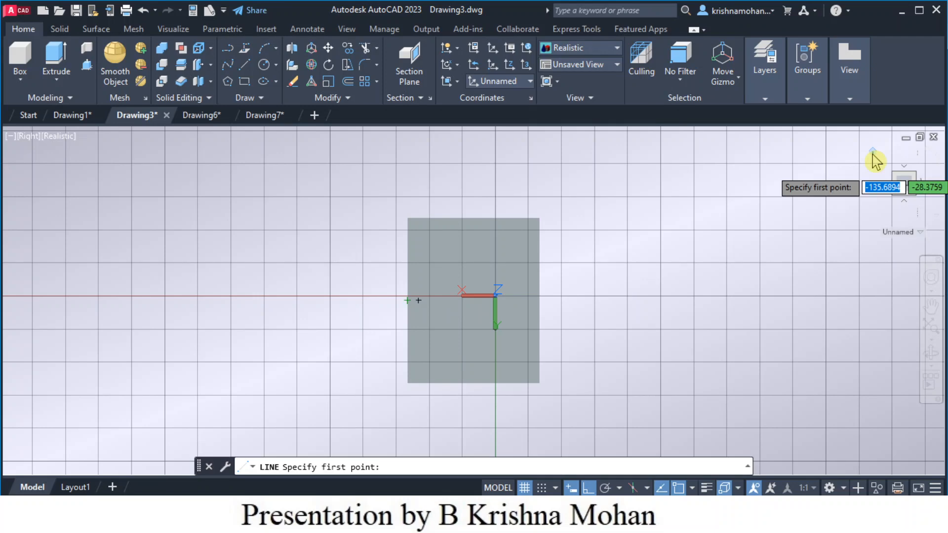
pyautogui.moveTo(876, 161); pyautogui.dragTo(905, 171)
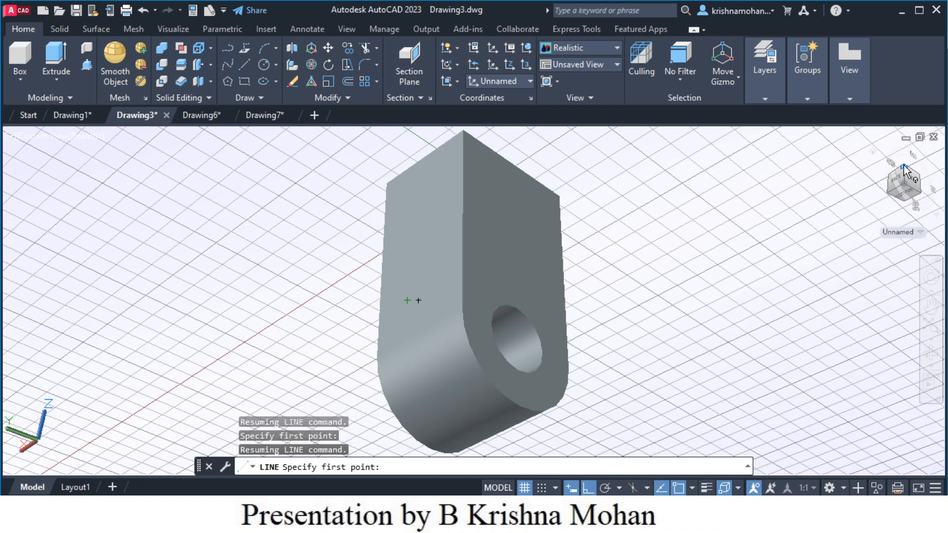
pyautogui.click(904, 169)
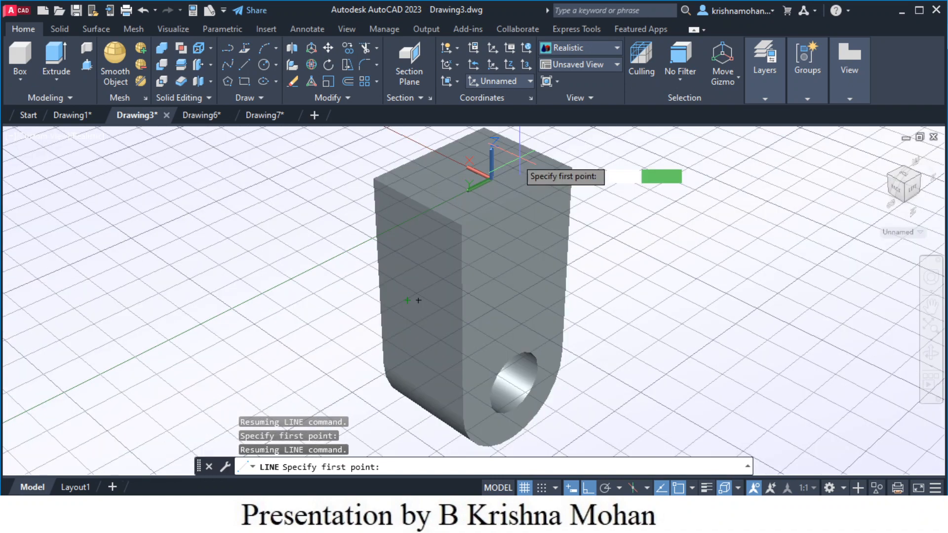
pyautogui.scroll(4, 509, 158)
pyautogui.scroll(-3, 509, 158)
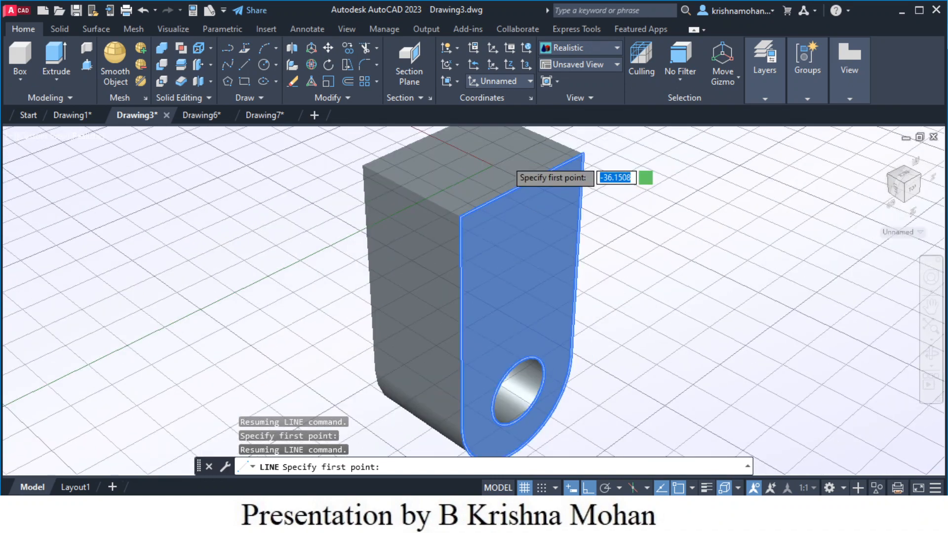
pyautogui.scroll(-4, 509, 163)
pyautogui.scroll(3, 437, 257)
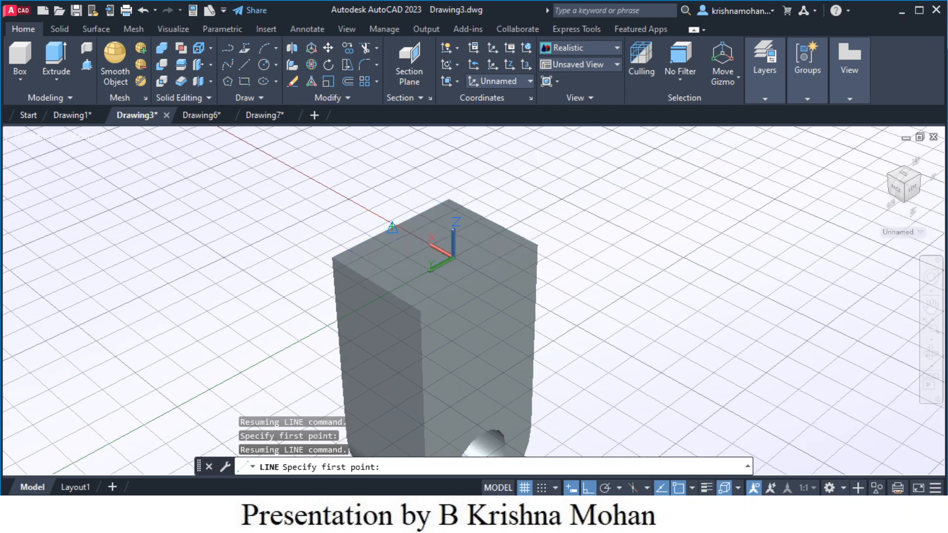
pyautogui.click(392, 228)
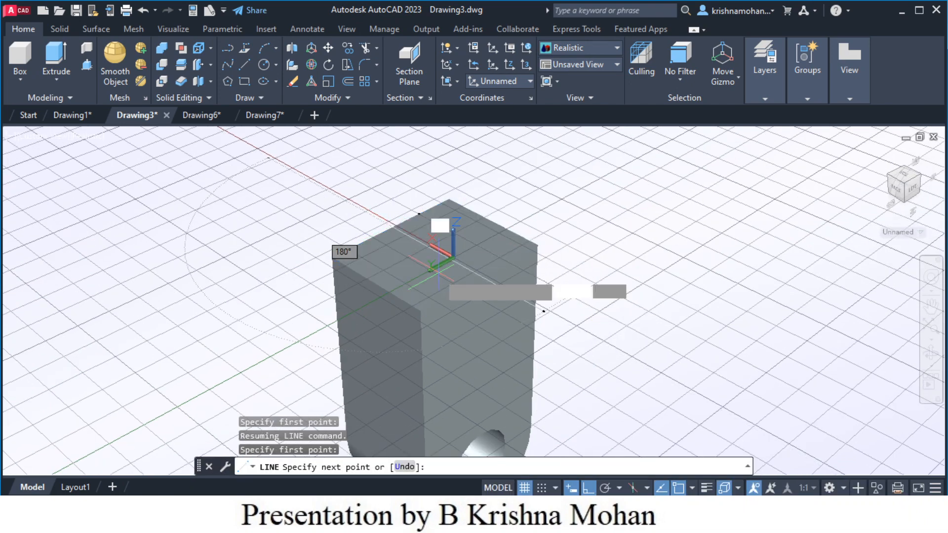
pyautogui.click(482, 277)
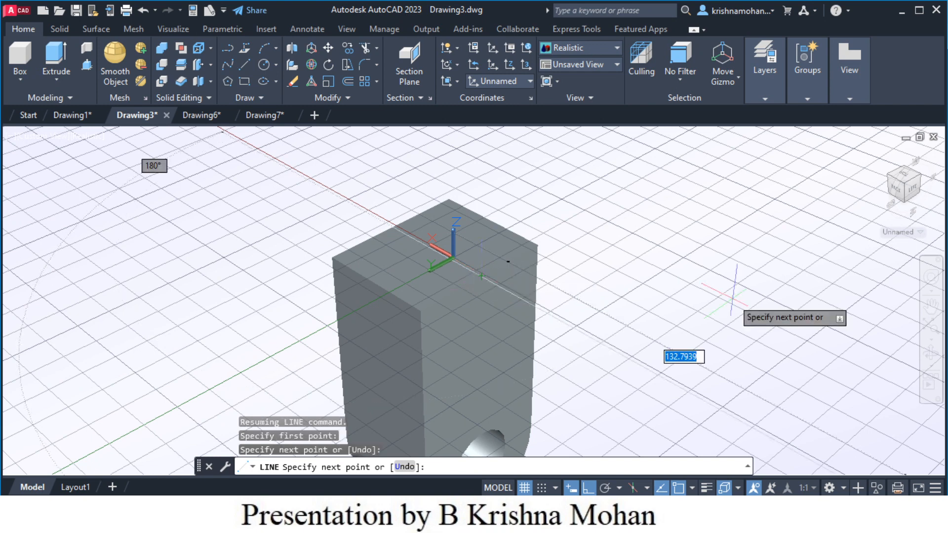
pyautogui.press('Escape')
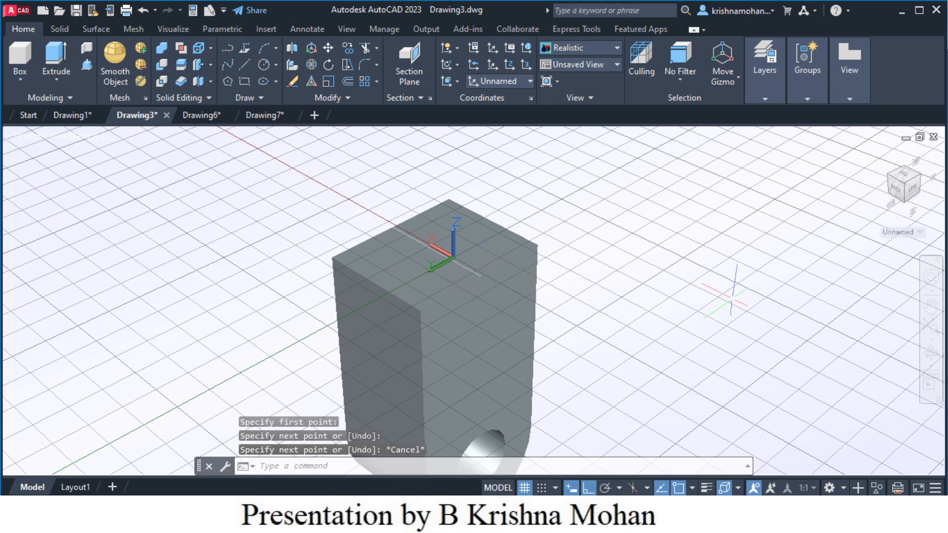
# - Draw a circle of radius 20 on the end face, centred on the midpoint of the construction line
pyautogui.scroll(2, 474, 296)
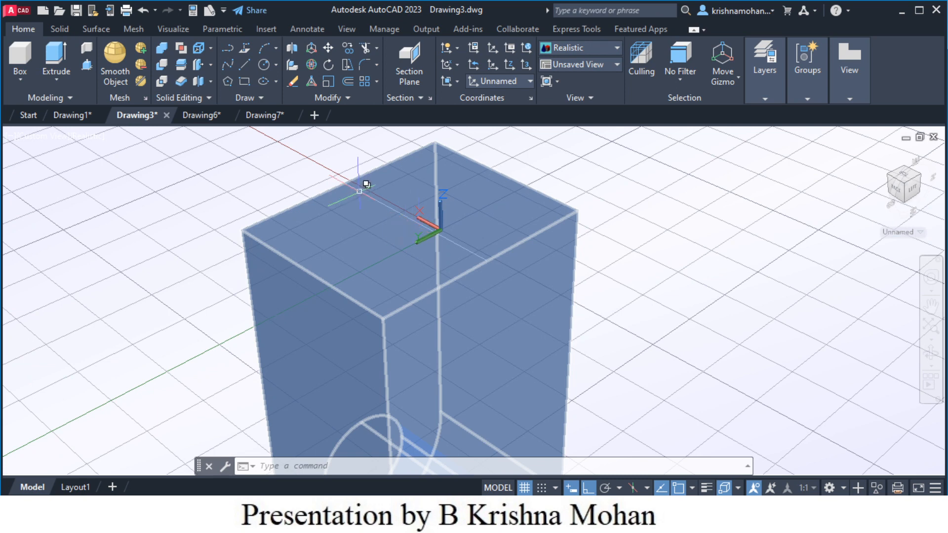
pyautogui.click(264, 67)
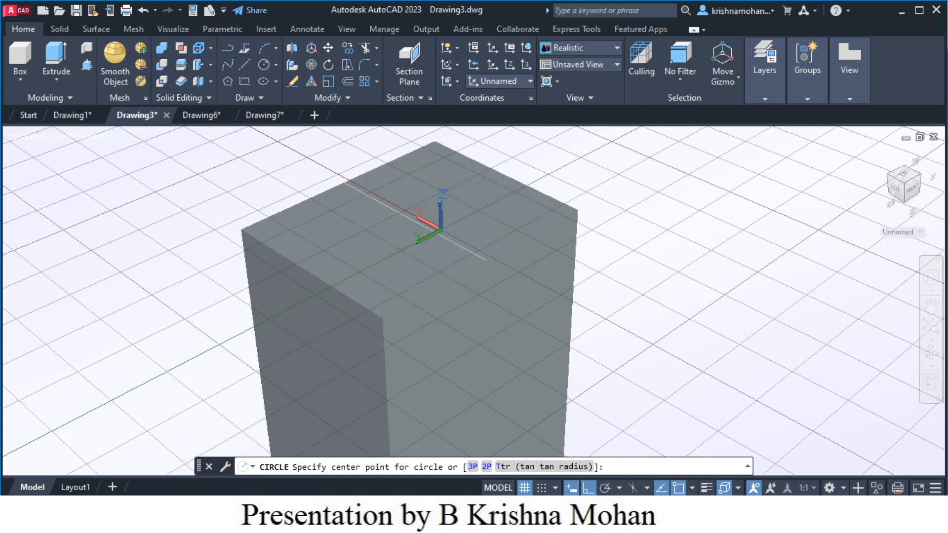
pyautogui.click(414, 221)
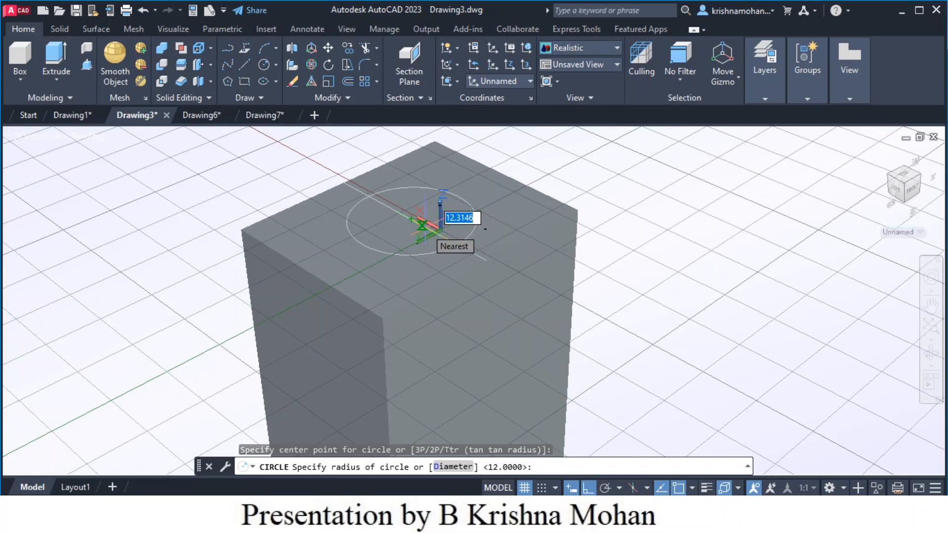
pyautogui.write('20')
pyautogui.press('Return')
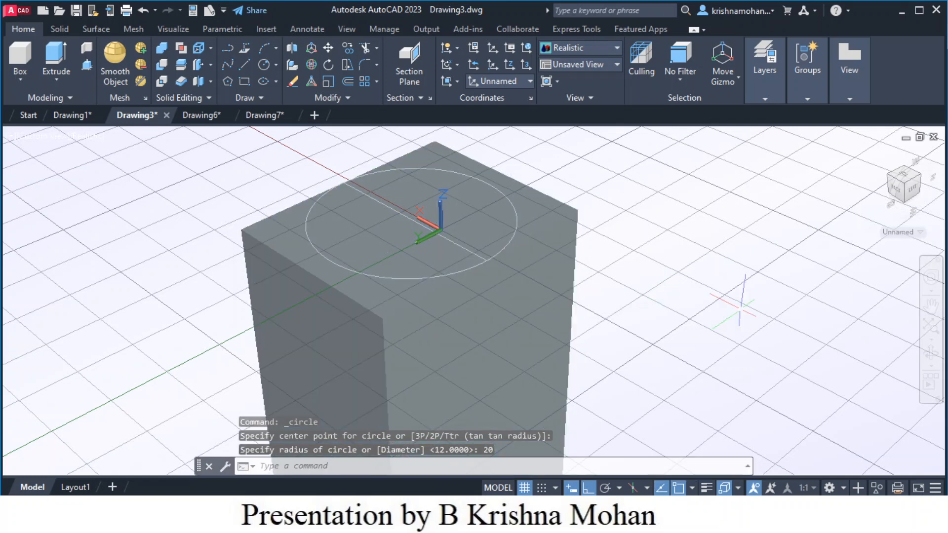
# - Examine the solid from several directions, finishing on a corner view with the circle's face uppermost and the through hole in front
pyautogui.scroll(1, 689, 312)
pyautogui.scroll(-1, 689, 311)
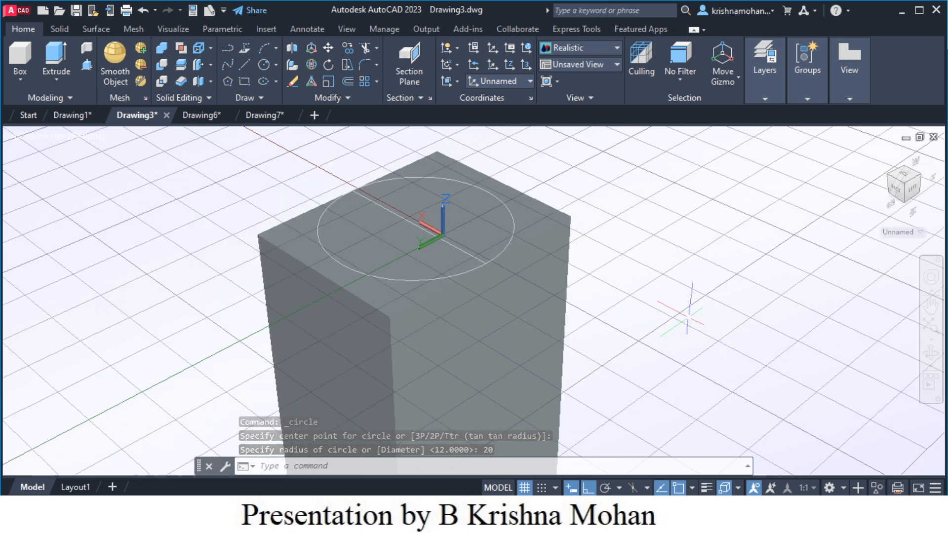
pyautogui.moveTo(631, 311); pyautogui.dragTo(649, 329, button='middle')
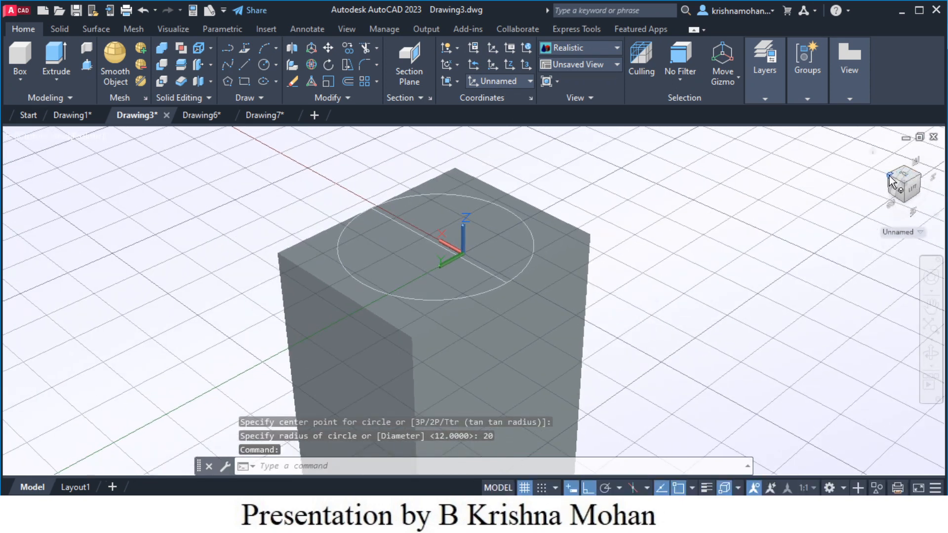
pyautogui.click(907, 190)
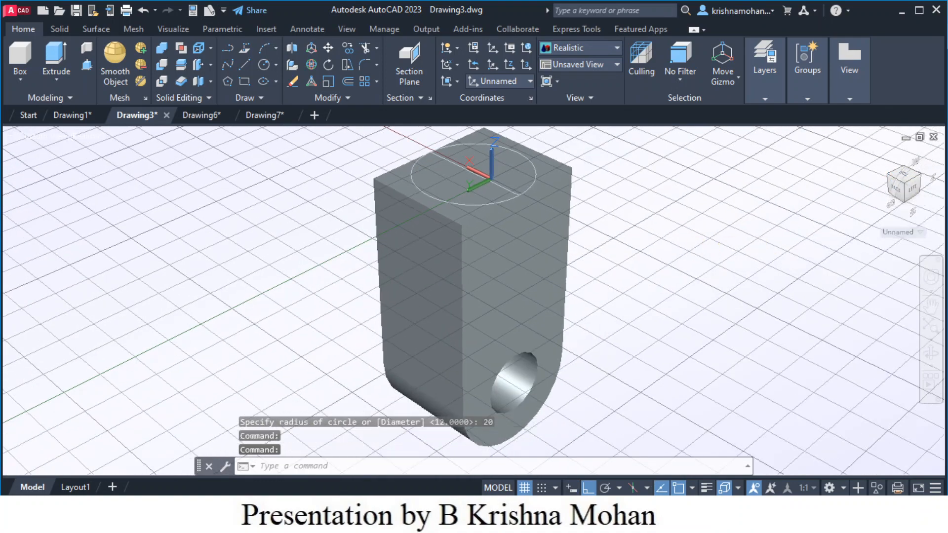
pyautogui.moveTo(639, 232); pyautogui.dragTo(691, 235, button='middle')
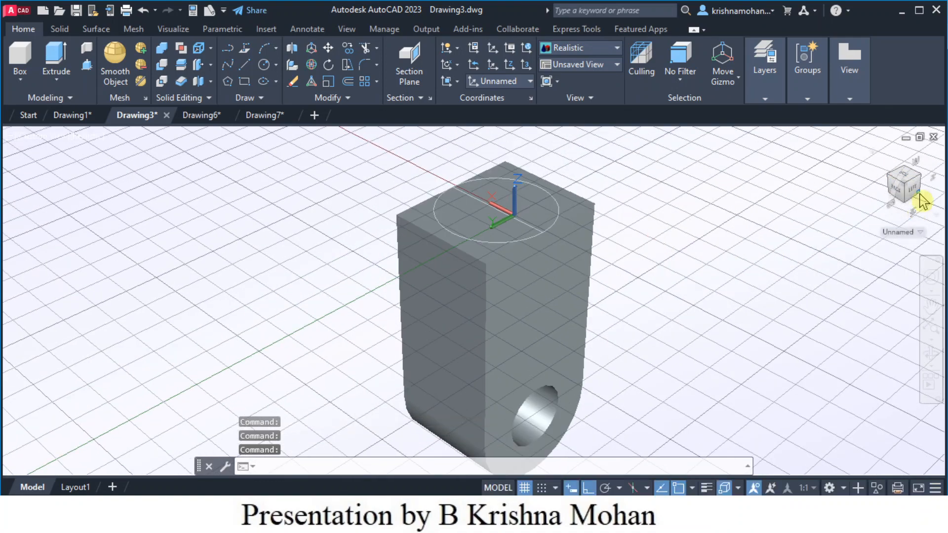
pyautogui.click(912, 200)
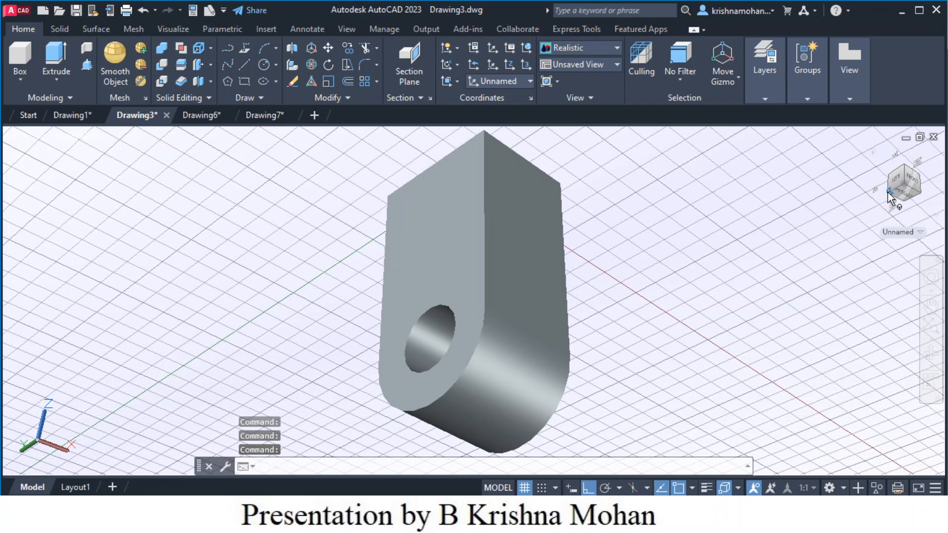
pyautogui.click(894, 200)
pyautogui.click(903, 200)
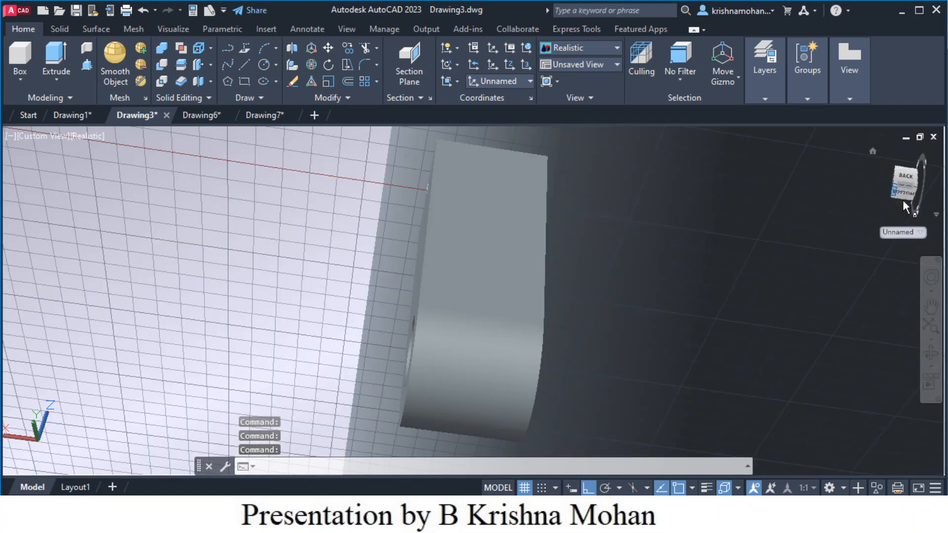
pyautogui.click(906, 179)
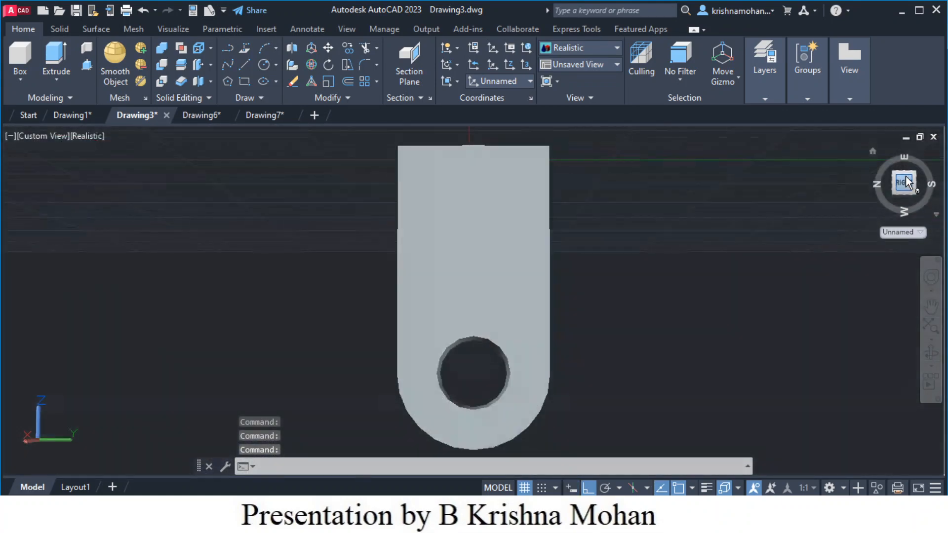
pyautogui.click(916, 174)
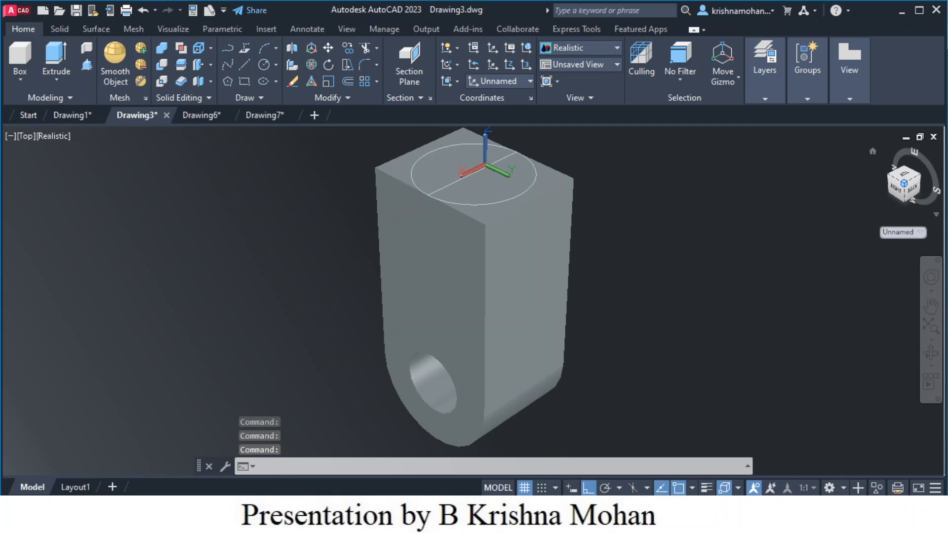
pyautogui.moveTo(296, 521)
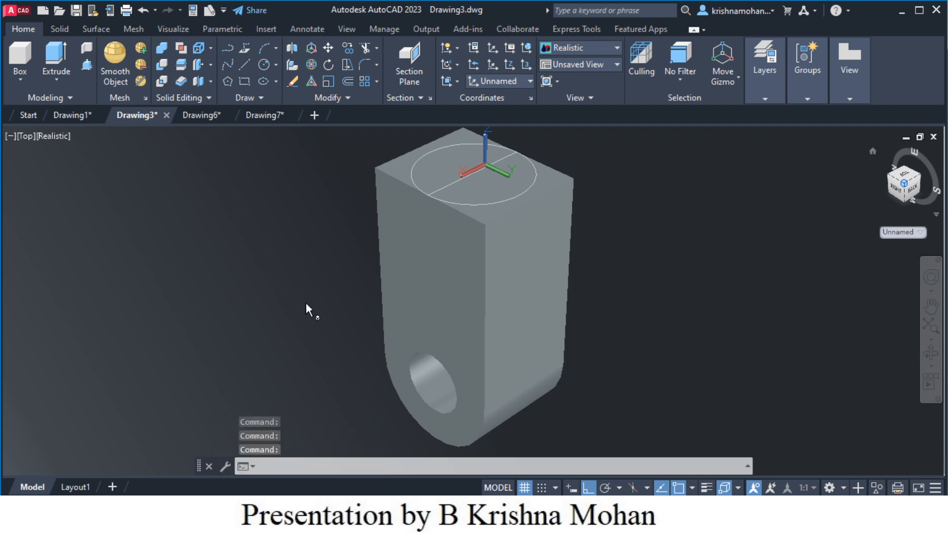